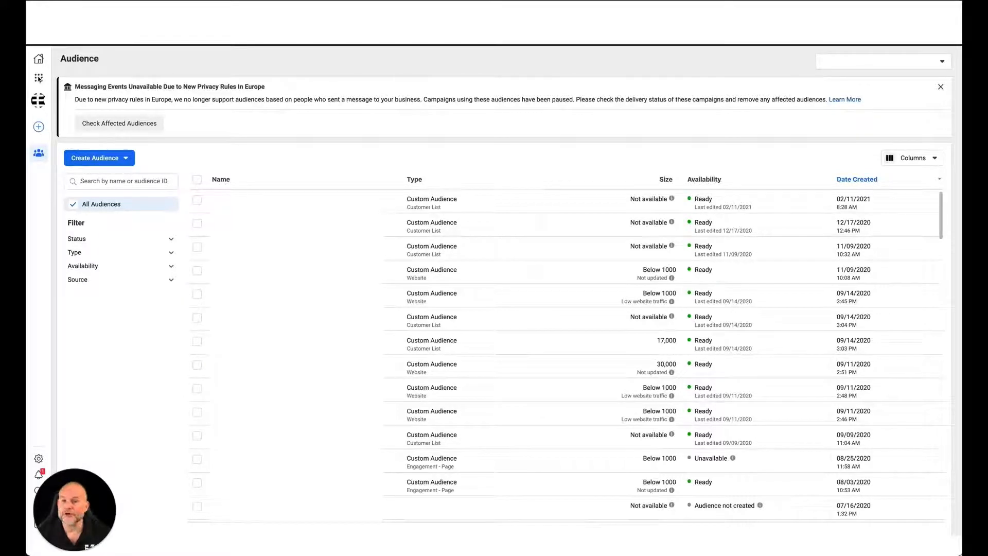
# Open the Audiences page and dismiss the notice about messaging events and new privacy rules in Europe
pyautogui.click(39, 77)
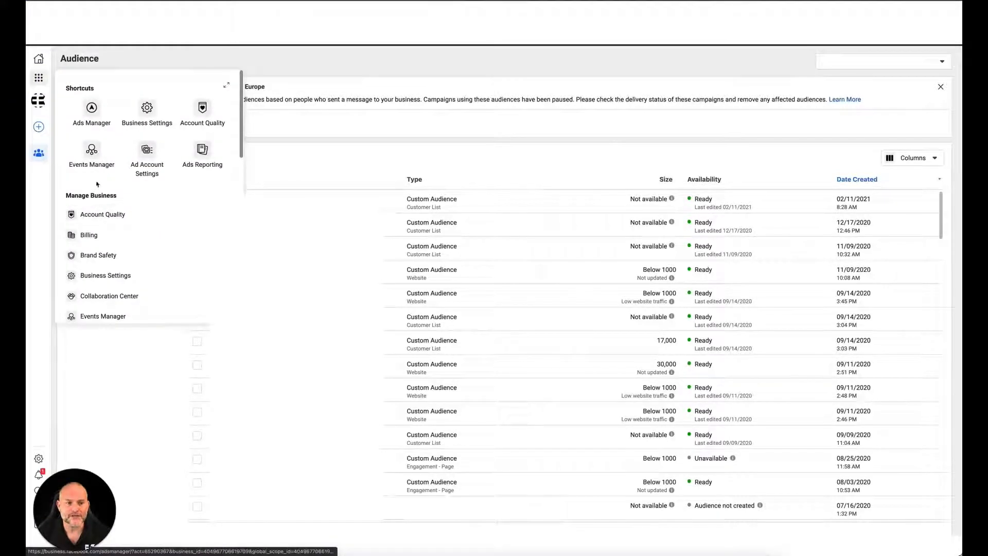
pyautogui.scroll(-5, 91, 212)
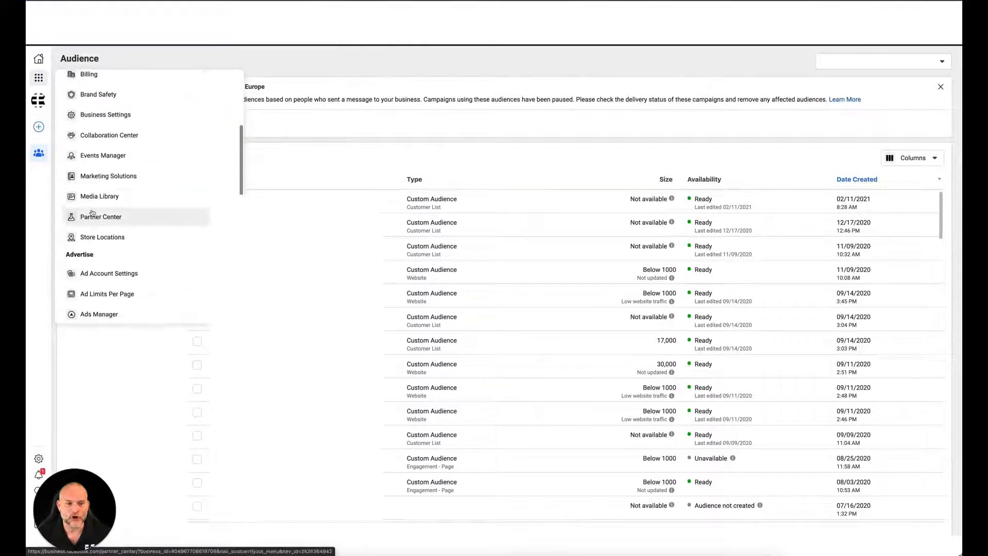
pyautogui.scroll(-2, 92, 213)
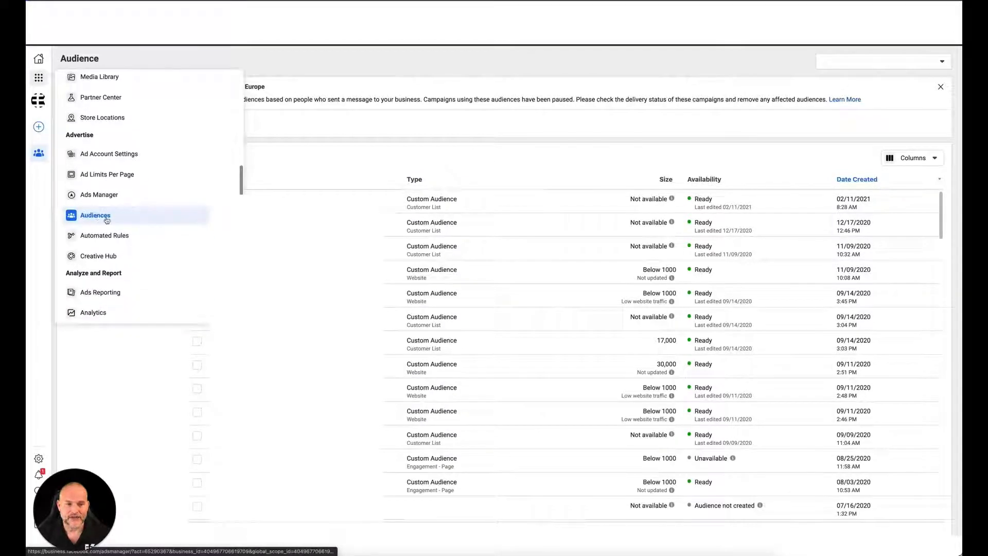
pyautogui.click(101, 217)
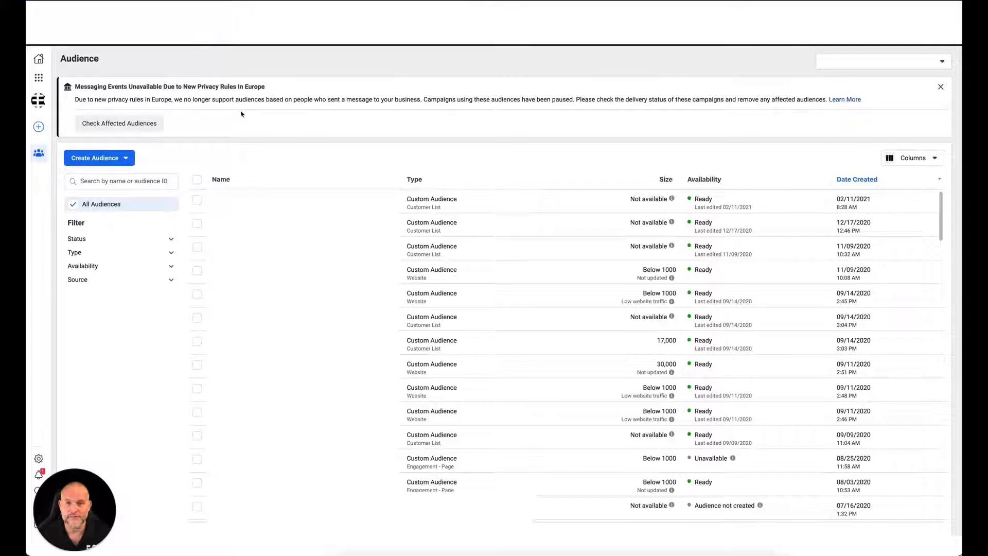
pyautogui.click(940, 87)
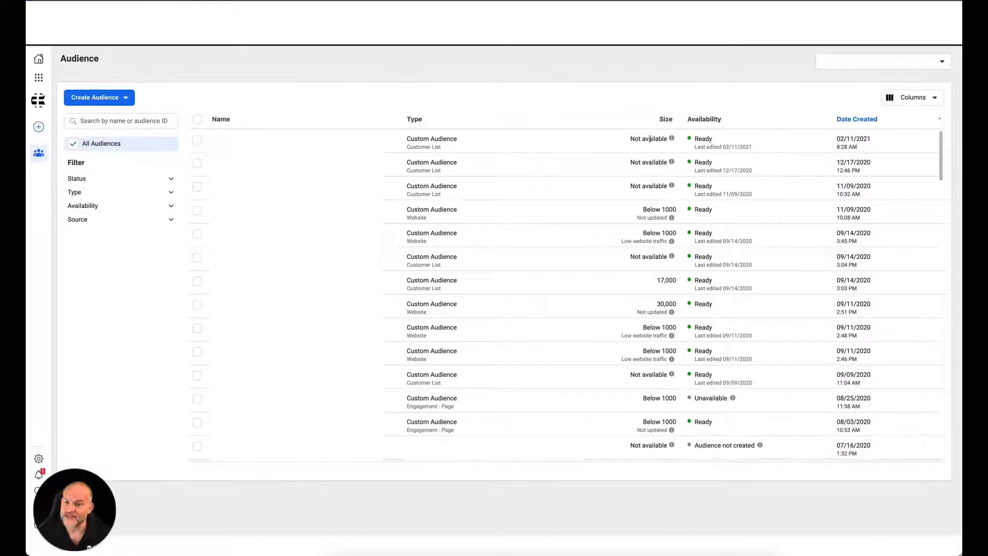
pyautogui.moveTo(671, 138)
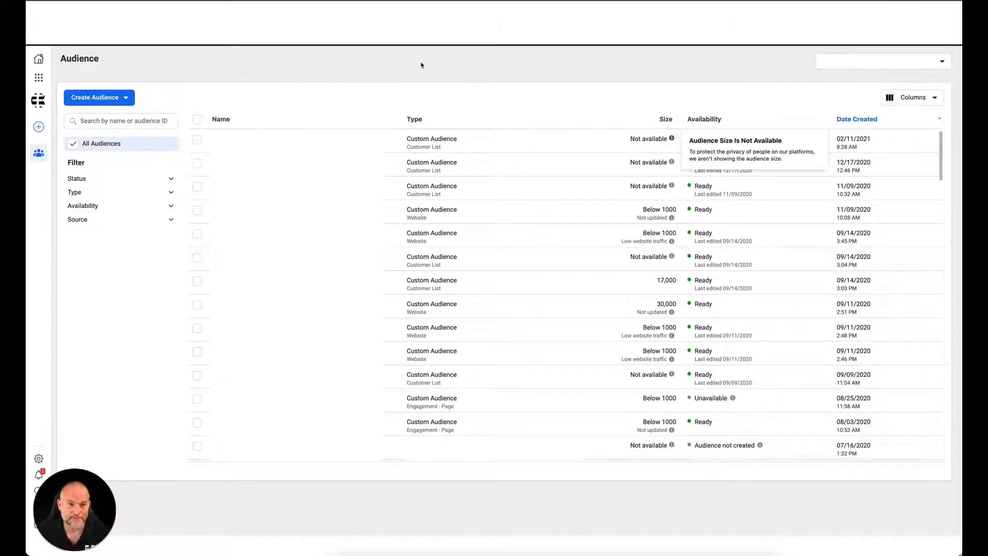
# Start creating a custom audience with Website as its source
pyautogui.click(121, 99)
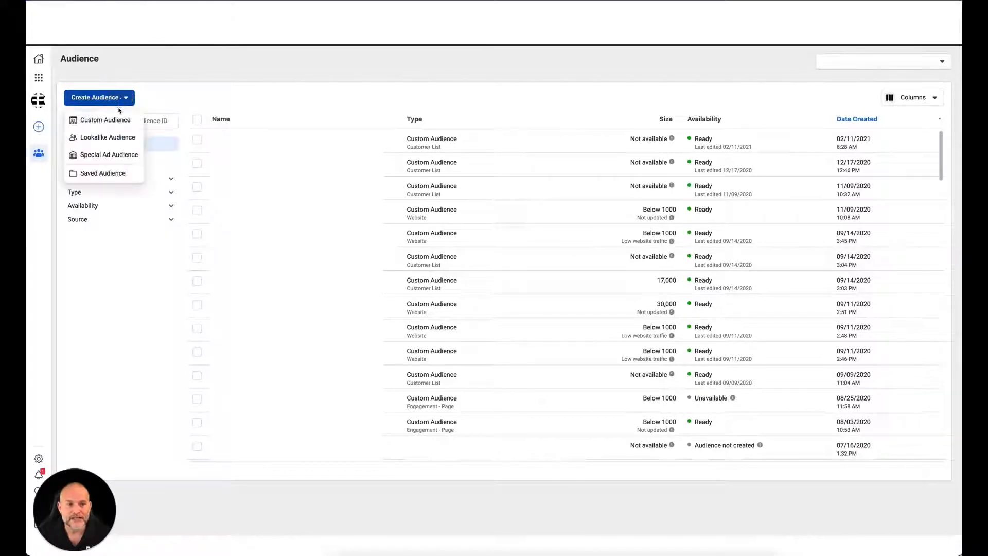
pyautogui.moveTo(118, 125)
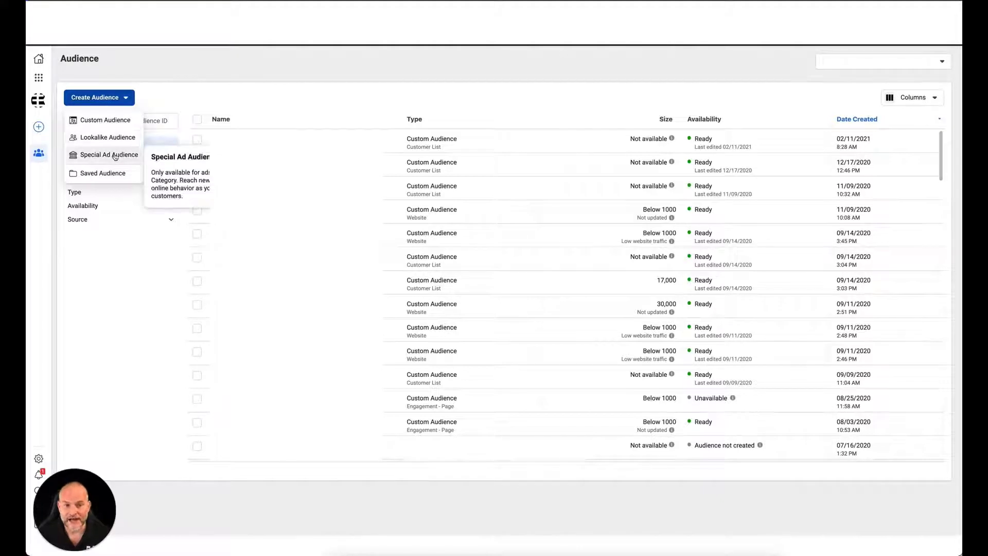
pyautogui.moveTo(103, 174)
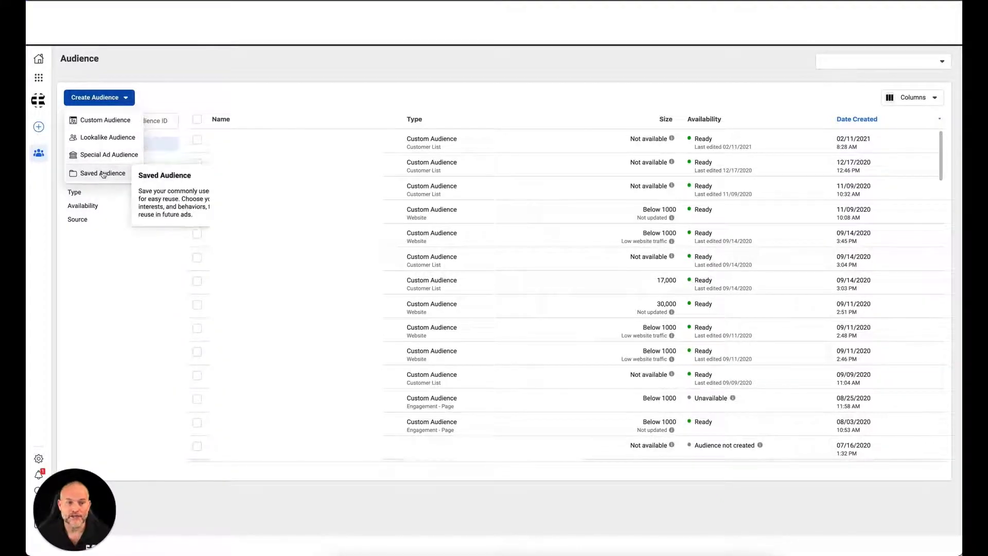
pyautogui.click(106, 124)
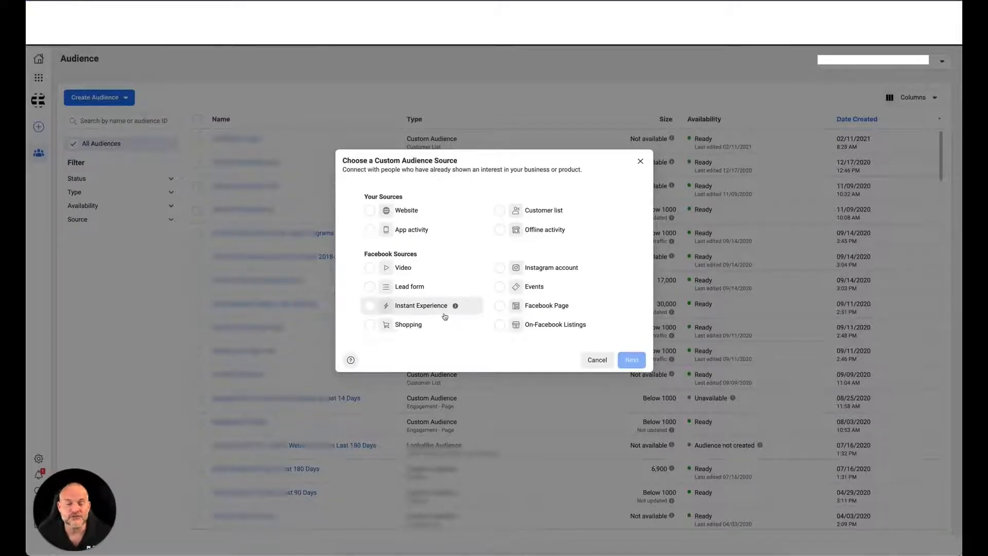
pyautogui.moveTo(430, 325)
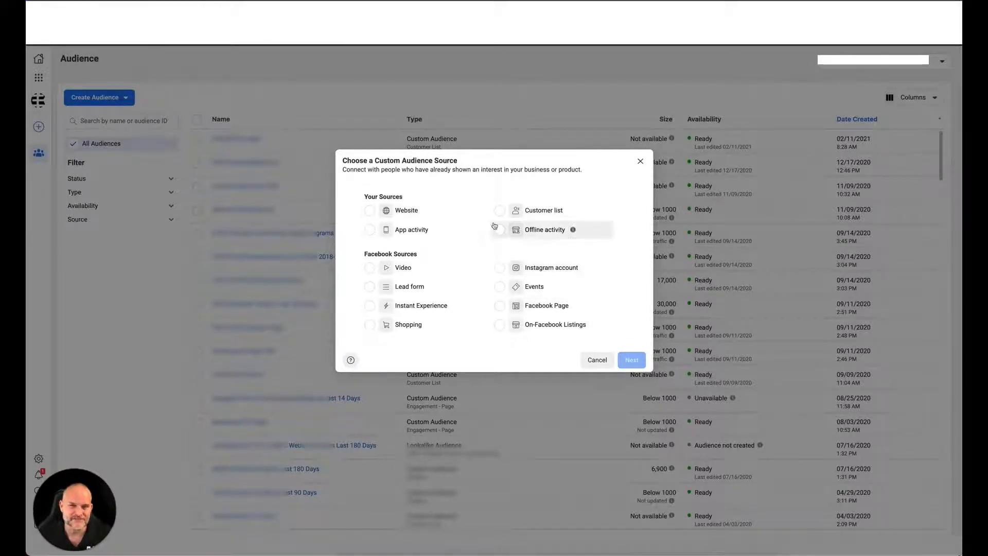
pyautogui.click(412, 209)
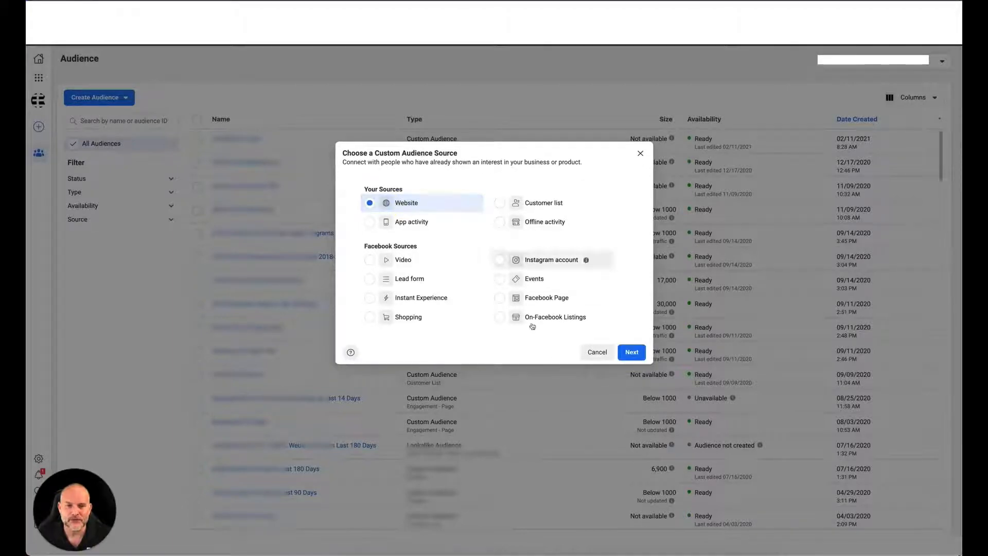
pyautogui.click(632, 352)
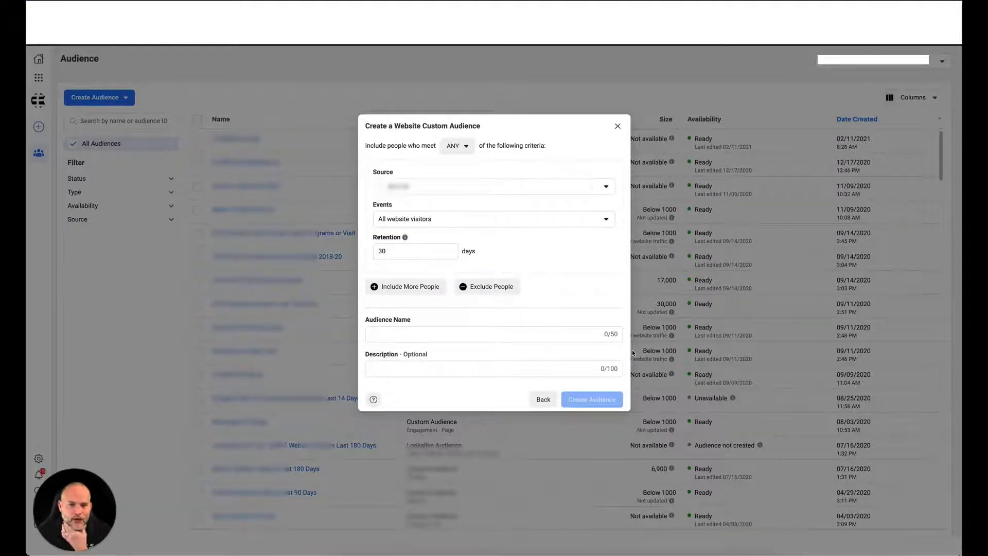
# Set the audience source to KavanahMedia and include people who meet ALL of the criteria
pyautogui.click(580, 187)
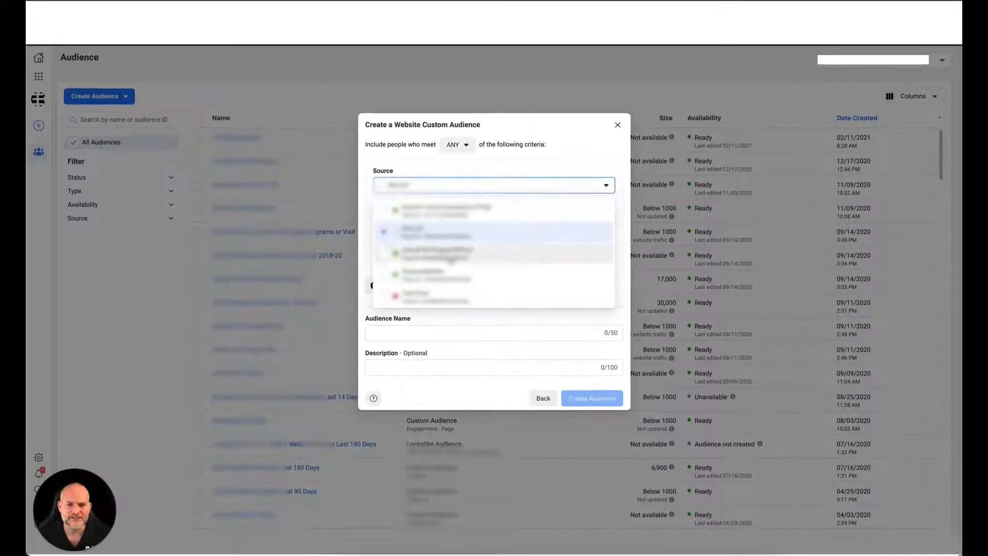
pyautogui.click(433, 277)
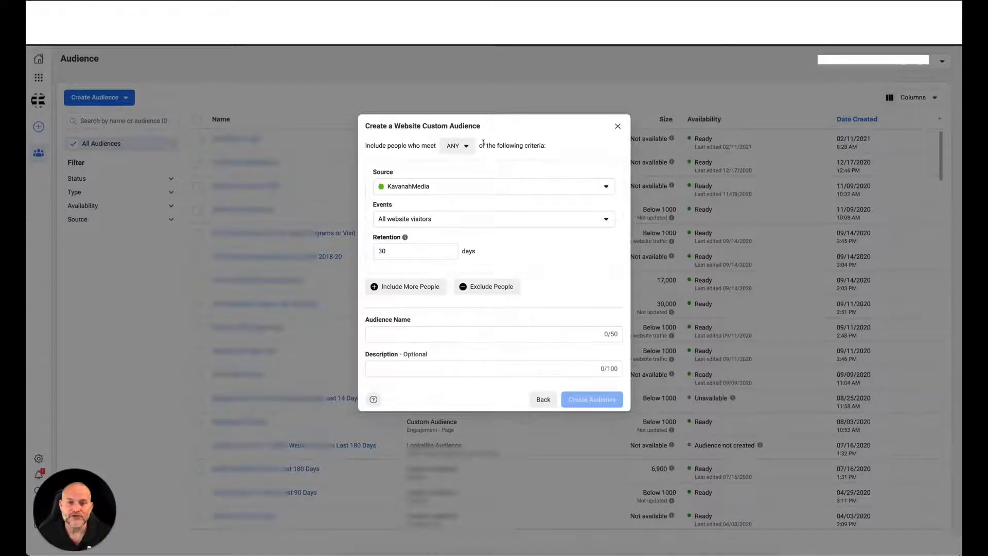
pyautogui.click(467, 146)
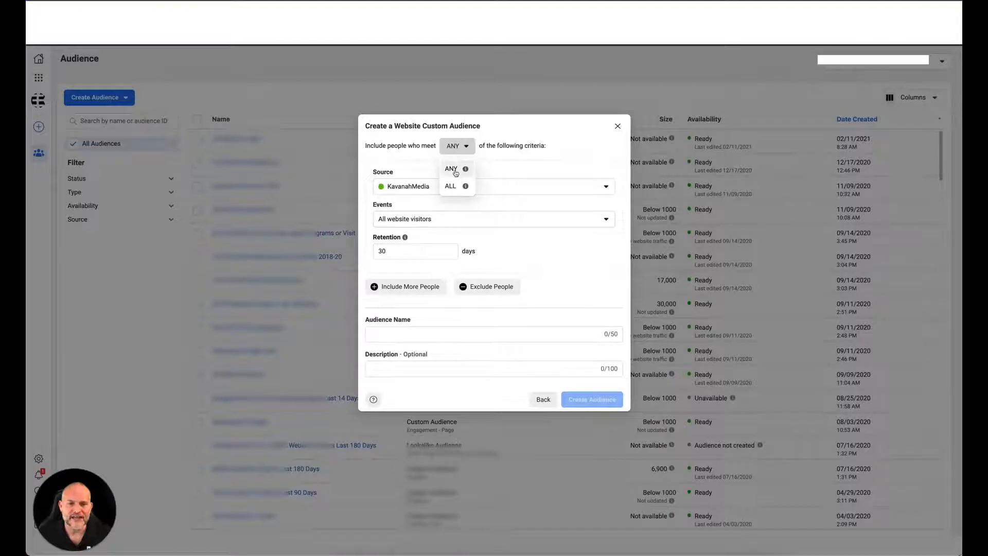
pyautogui.click(452, 186)
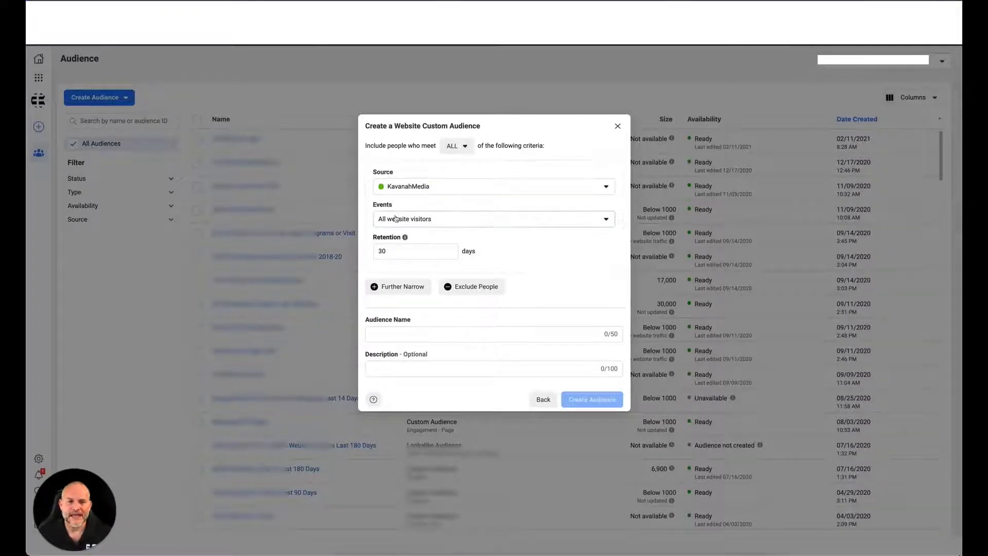
# Base the audience on people who visited specific web pages, add a Frequency refinement and review its comparison options
pyautogui.click(427, 219)
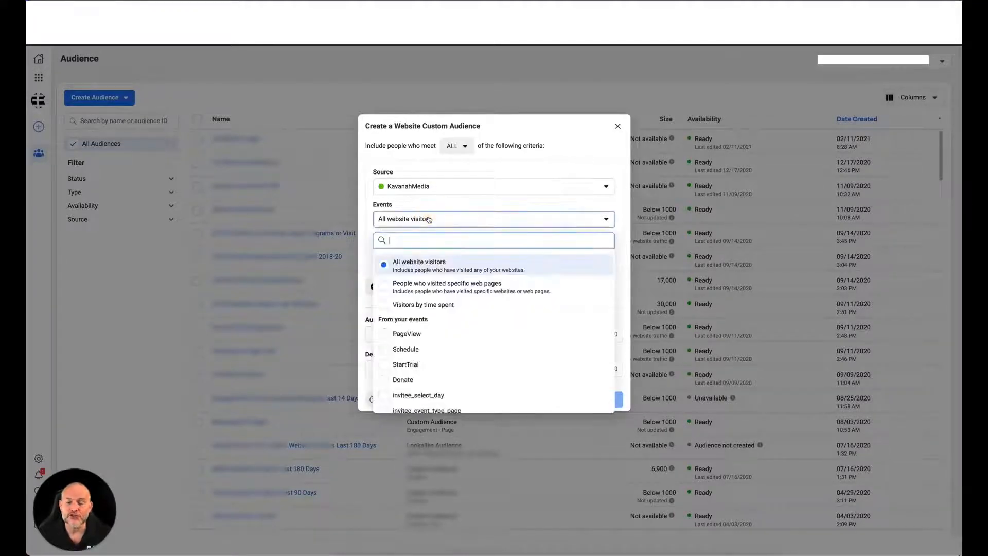
pyautogui.scroll(-1, 428, 284)
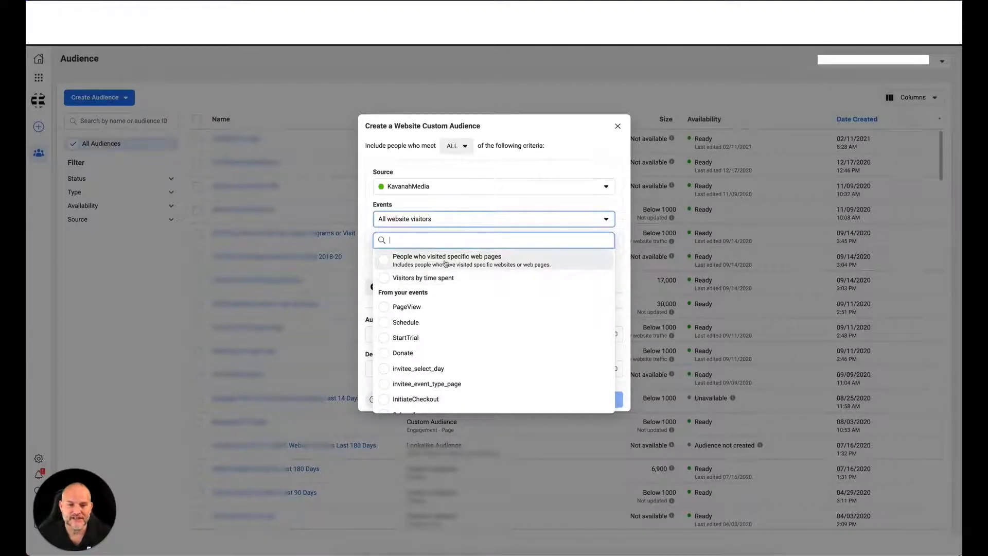
pyautogui.click(446, 263)
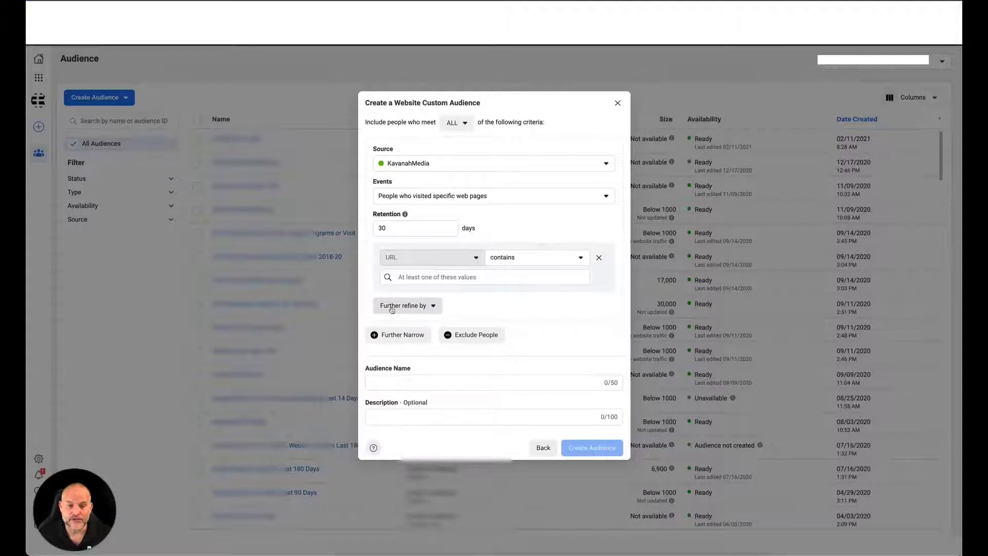
pyautogui.click(424, 307)
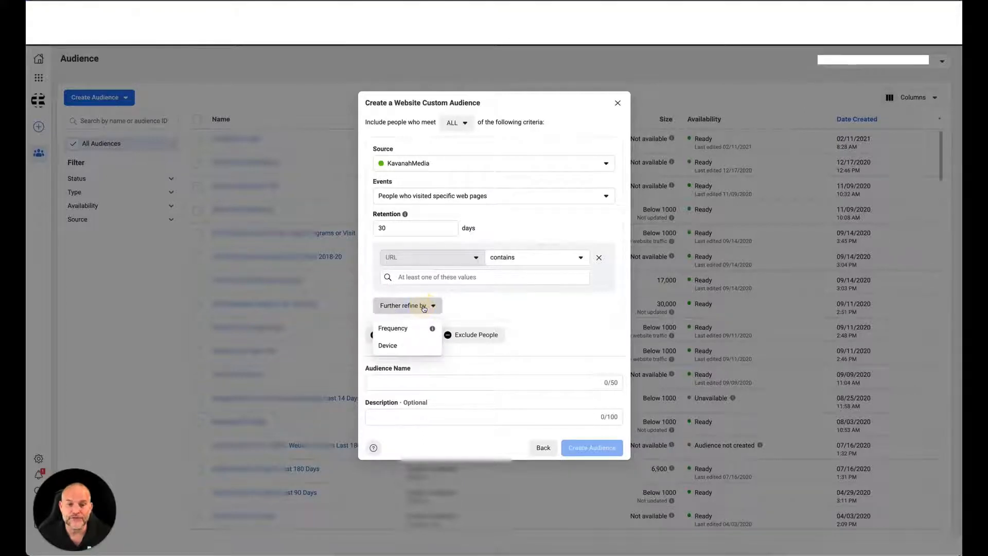
pyautogui.click(394, 328)
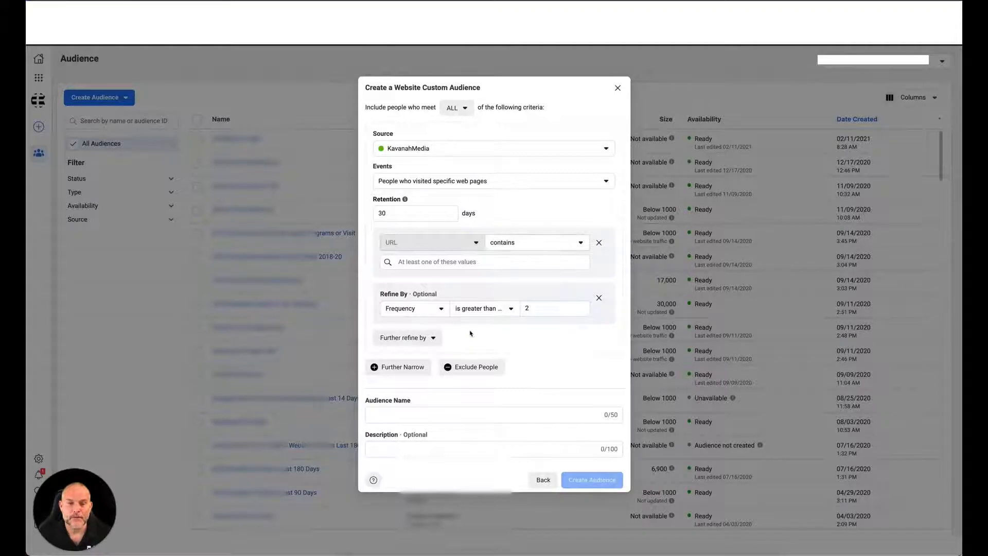
pyautogui.click(510, 309)
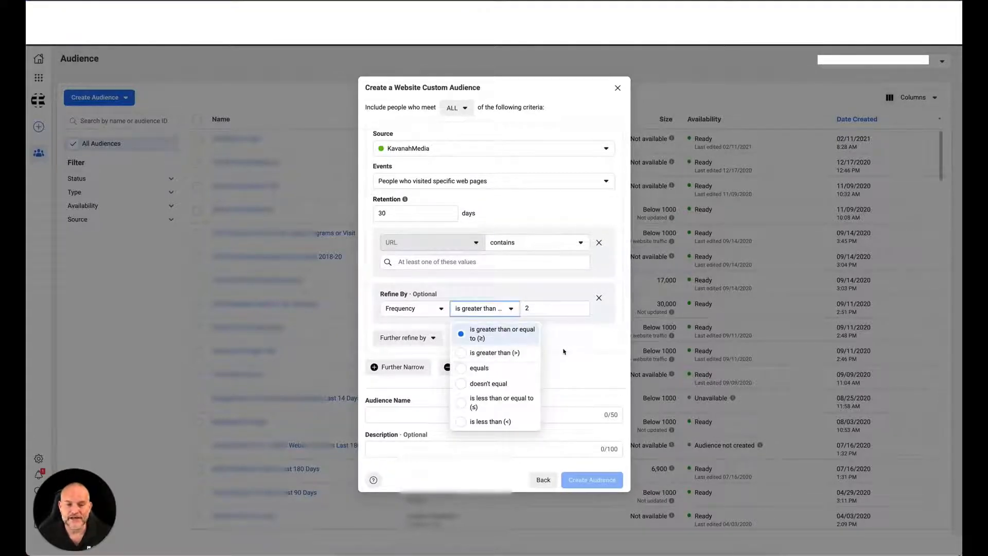
pyautogui.click(570, 332)
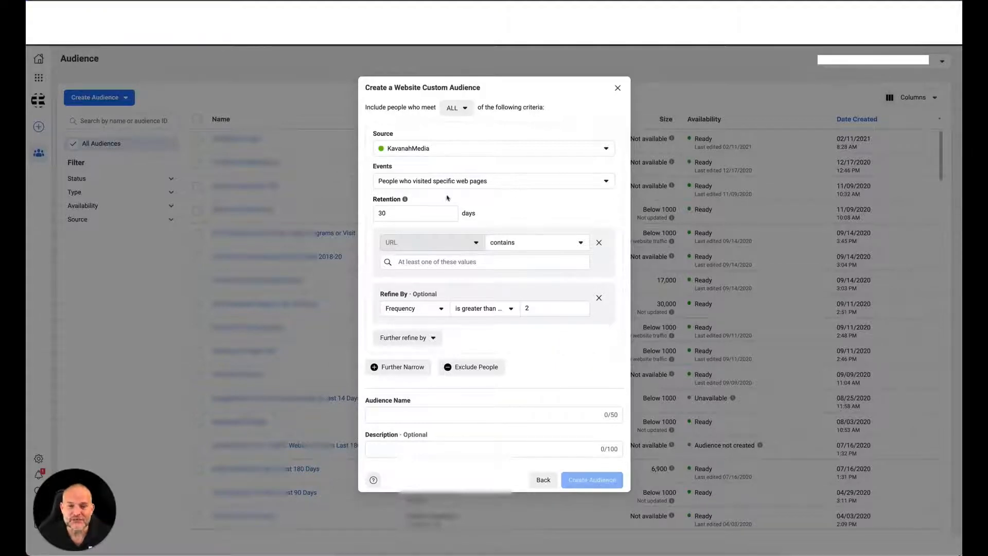
# Set the audience event to Visitors by time spent with the 5% percentile
pyautogui.click(500, 187)
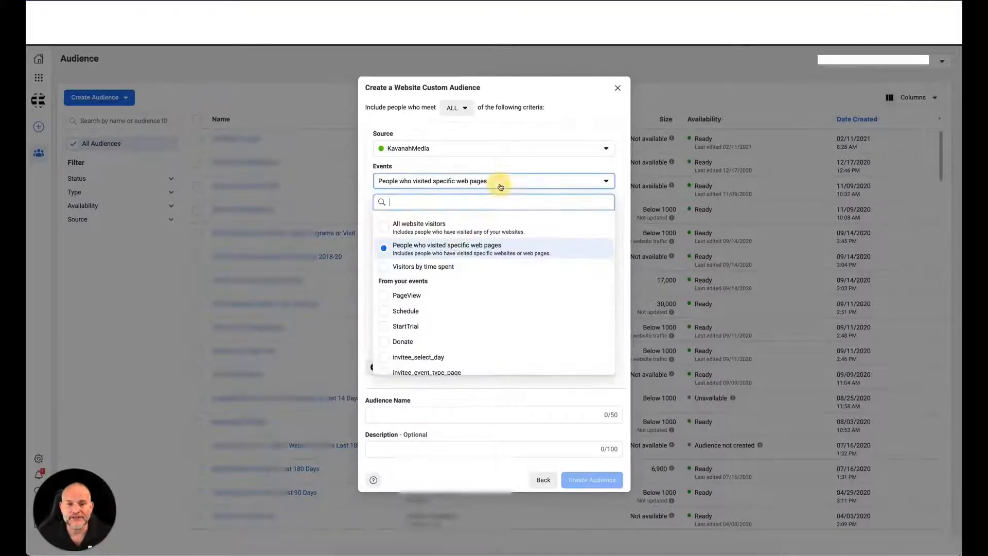
pyautogui.click(444, 268)
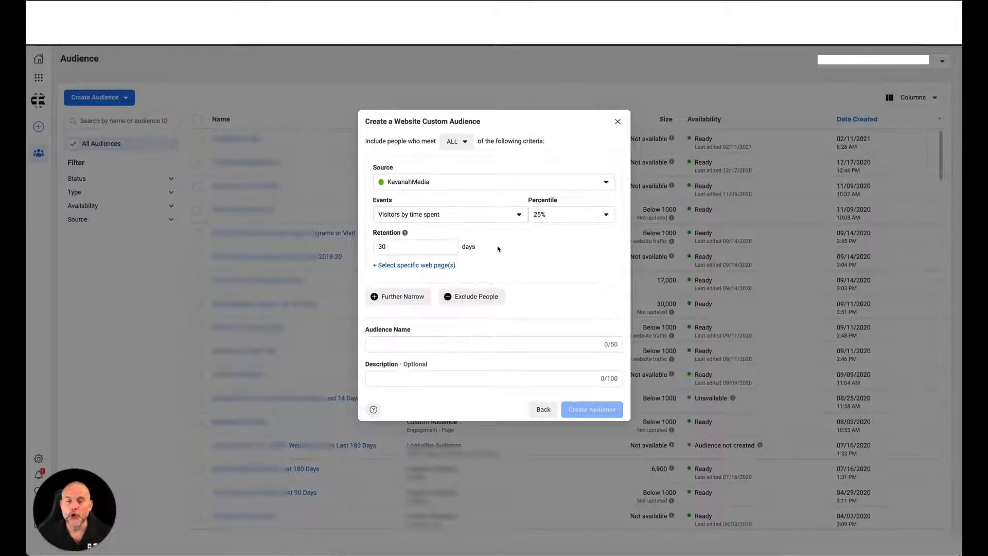
pyautogui.click(608, 221)
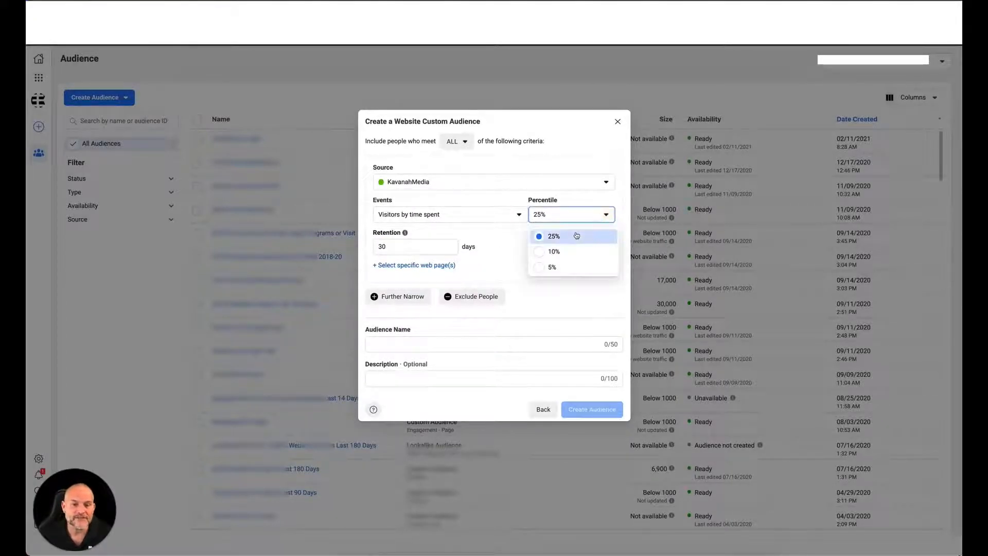
pyautogui.click(554, 267)
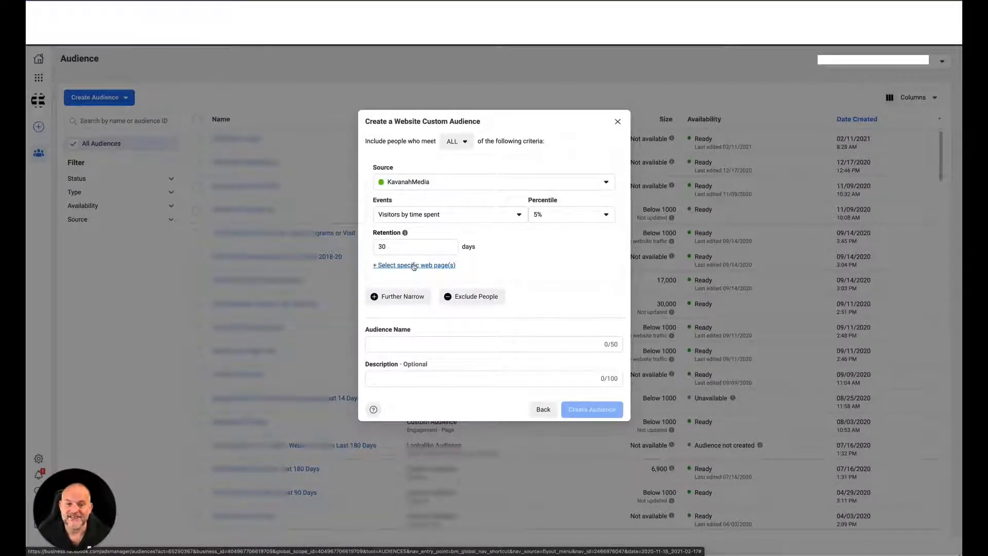
# Set the audience retention period to 180 days
pyautogui.doubleClick(395, 245)
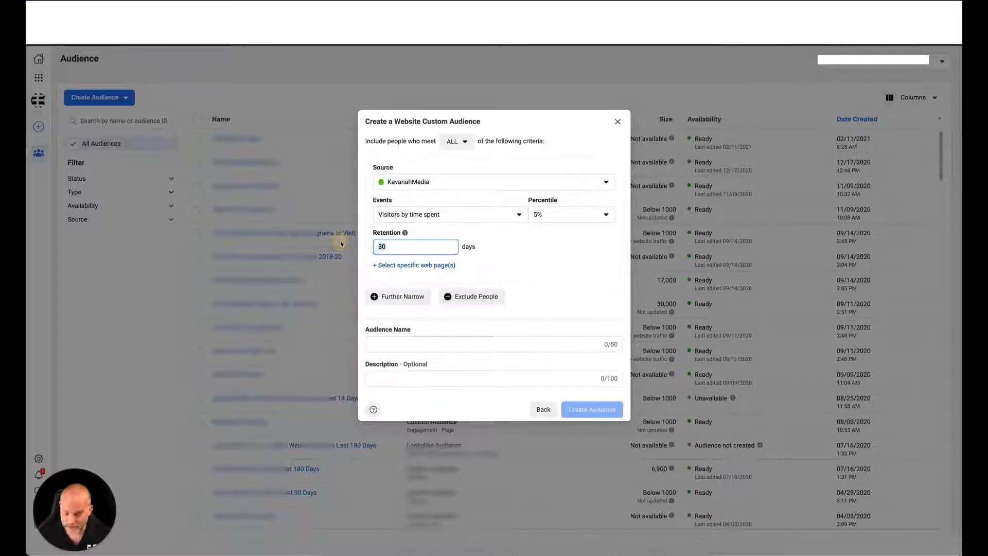
pyautogui.write('180')
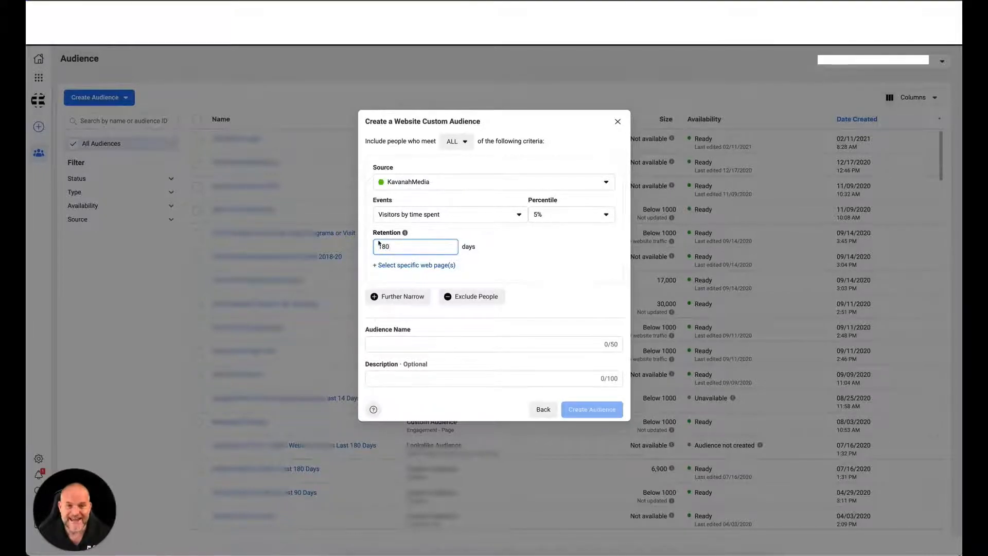
pyautogui.click(498, 265)
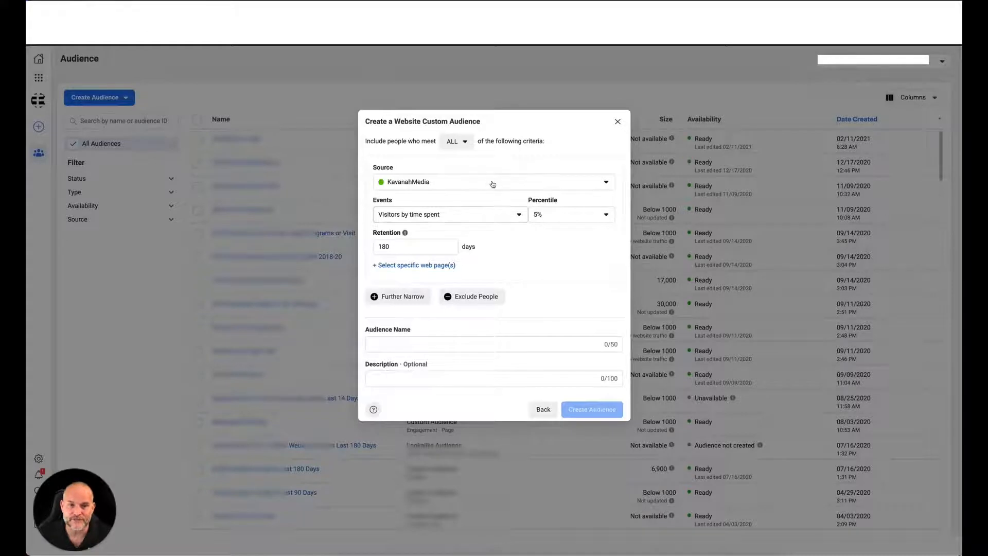
# Examine the full list of event choices for the website audience, including the events recorded from the site
pyautogui.click(489, 215)
pyautogui.scroll(-1, 427, 338)
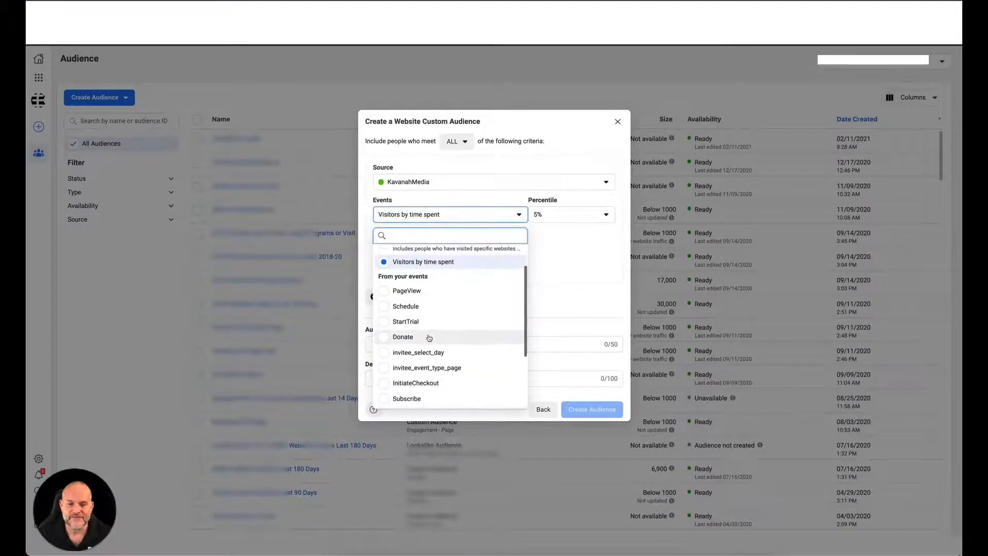
pyautogui.scroll(-1, 429, 337)
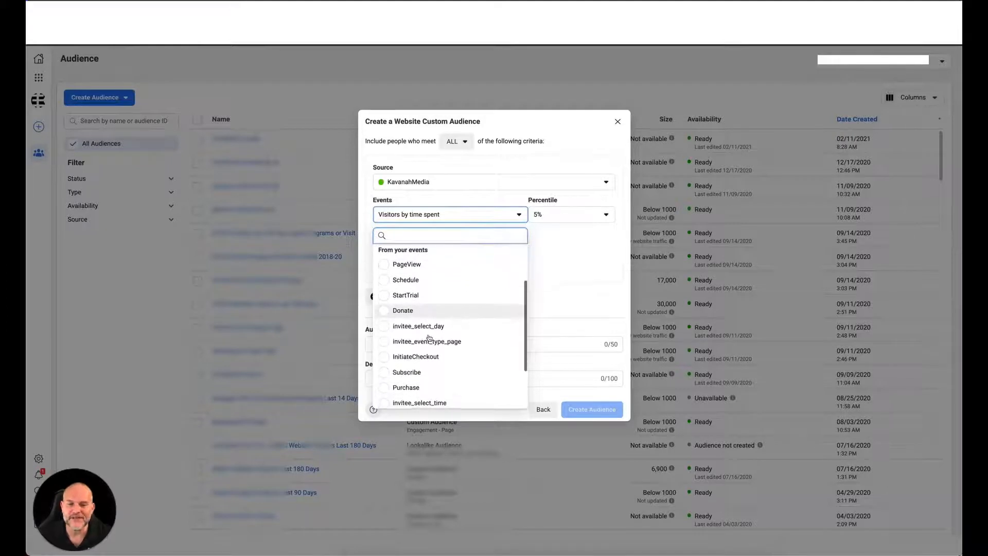
pyautogui.scroll(-1, 429, 338)
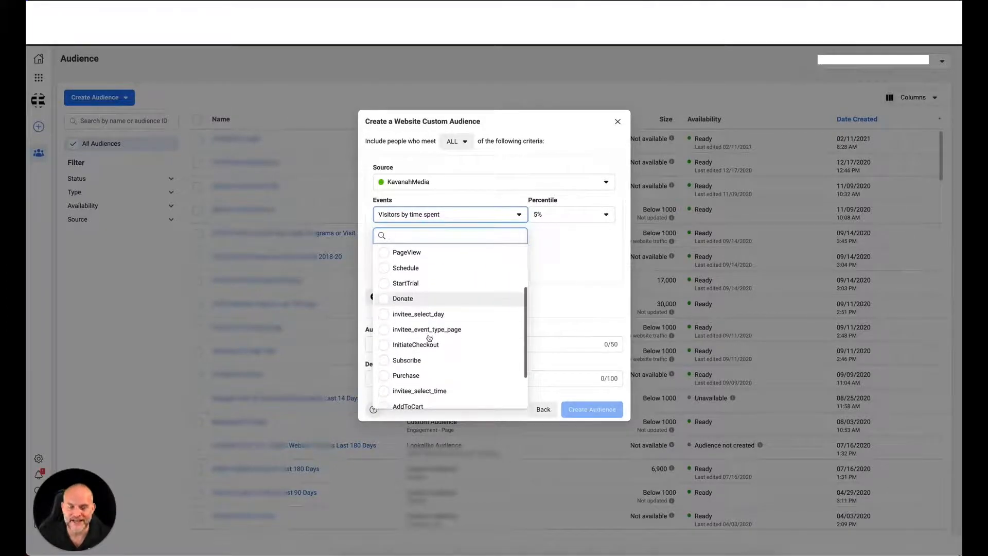
pyautogui.scroll(-1, 429, 338)
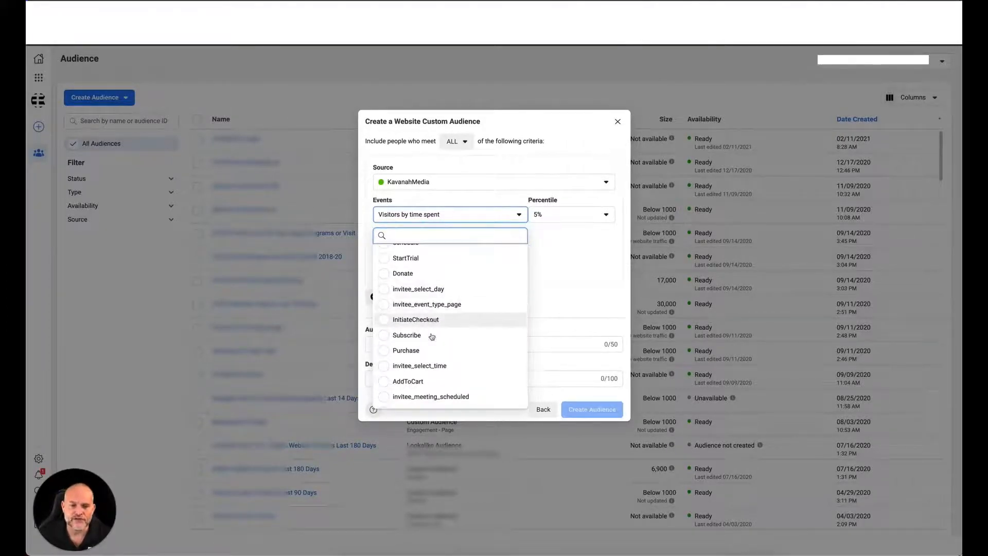
pyautogui.scroll(-1, 432, 337)
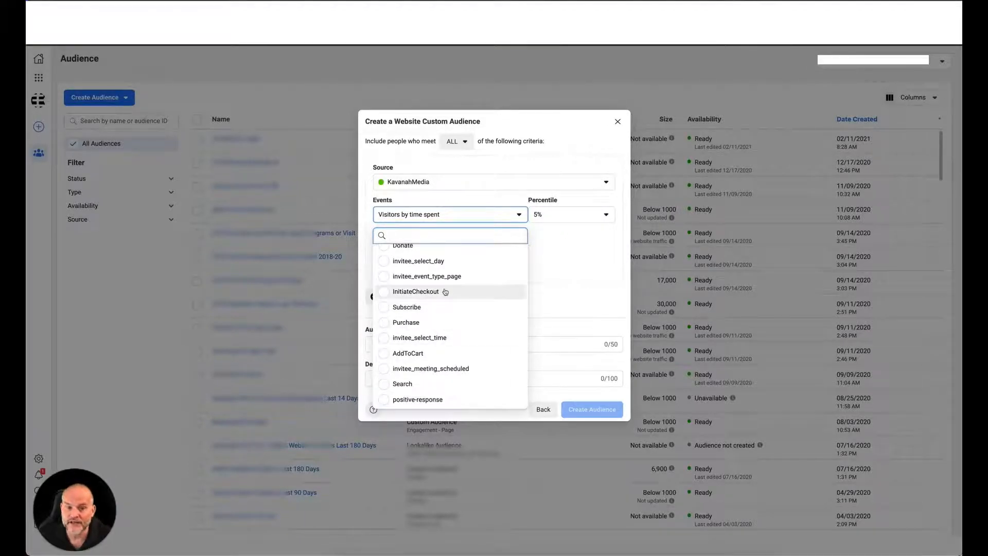
pyautogui.click(557, 255)
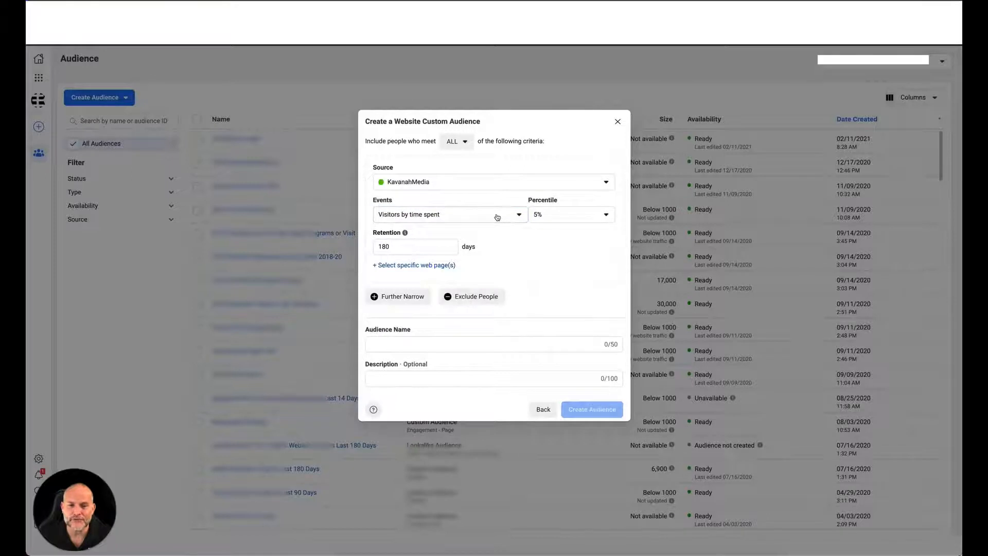
pyautogui.click(497, 217)
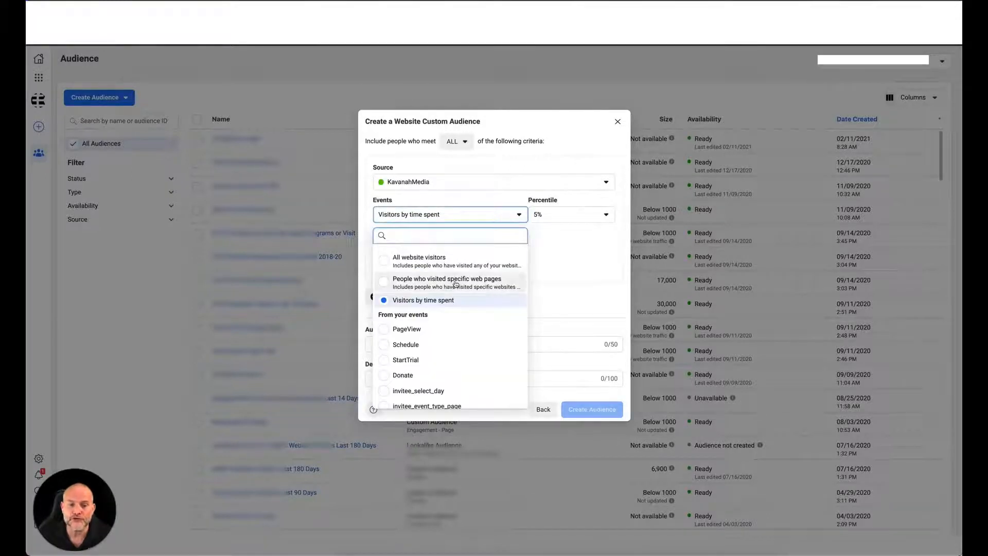
pyautogui.click(555, 271)
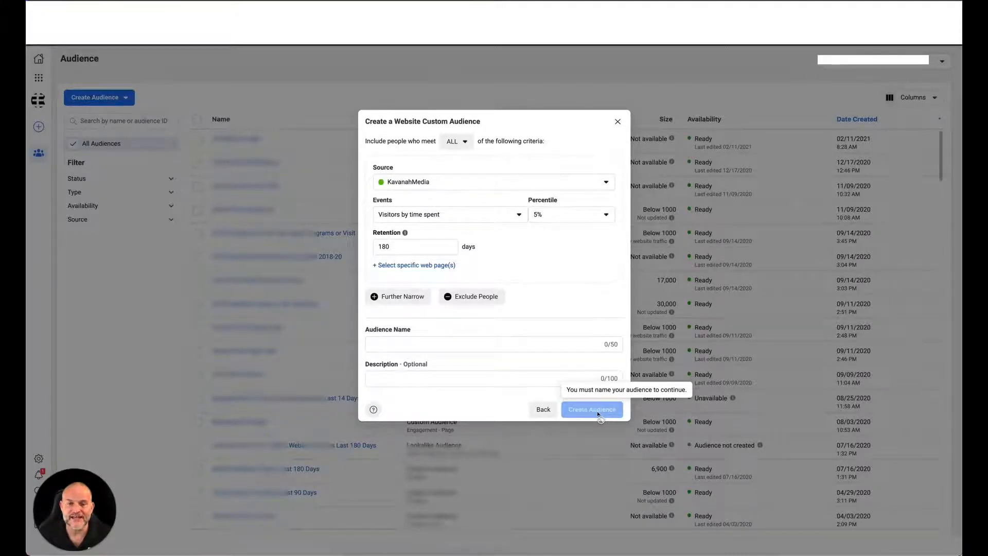
# Leave the website audience form and begin a custom audience with Video as the Facebook source
pyautogui.click(543, 409)
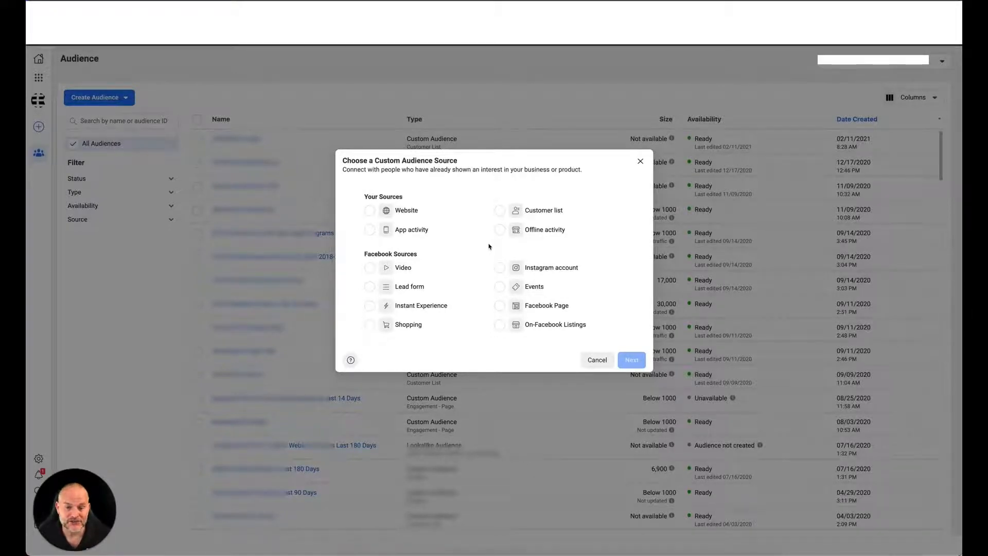
pyautogui.click(387, 268)
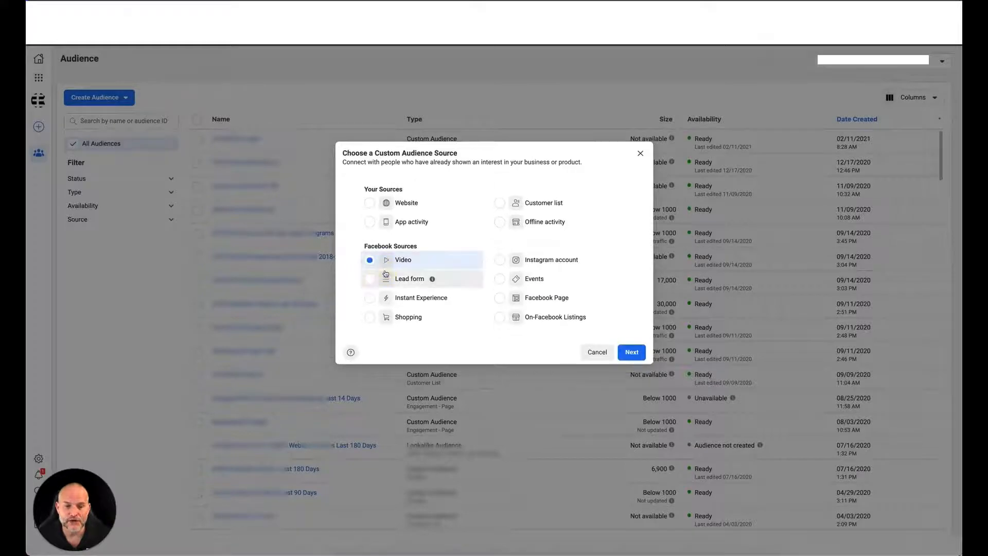
pyautogui.click(631, 352)
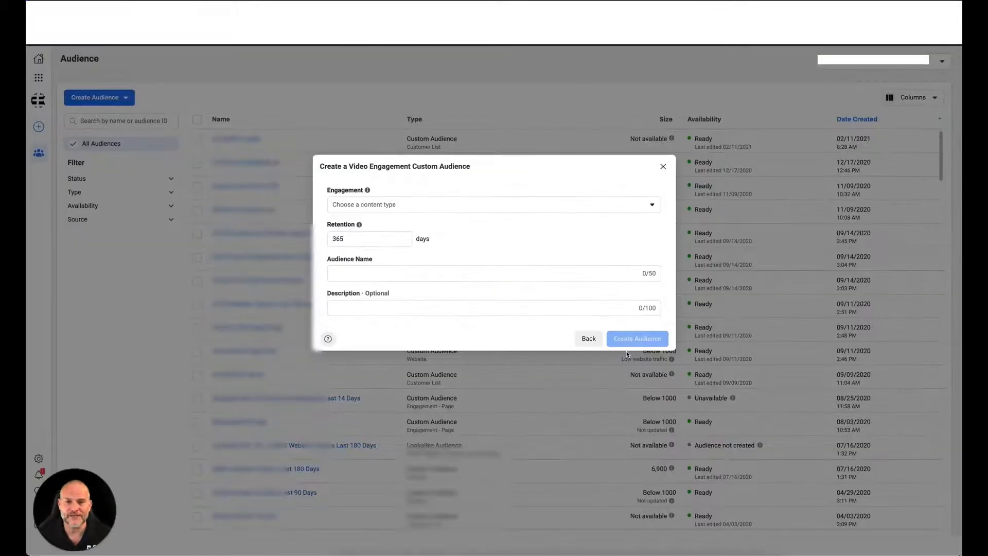
# Set the video audience's engagement to people who have watched 75% of the video
pyautogui.click(629, 210)
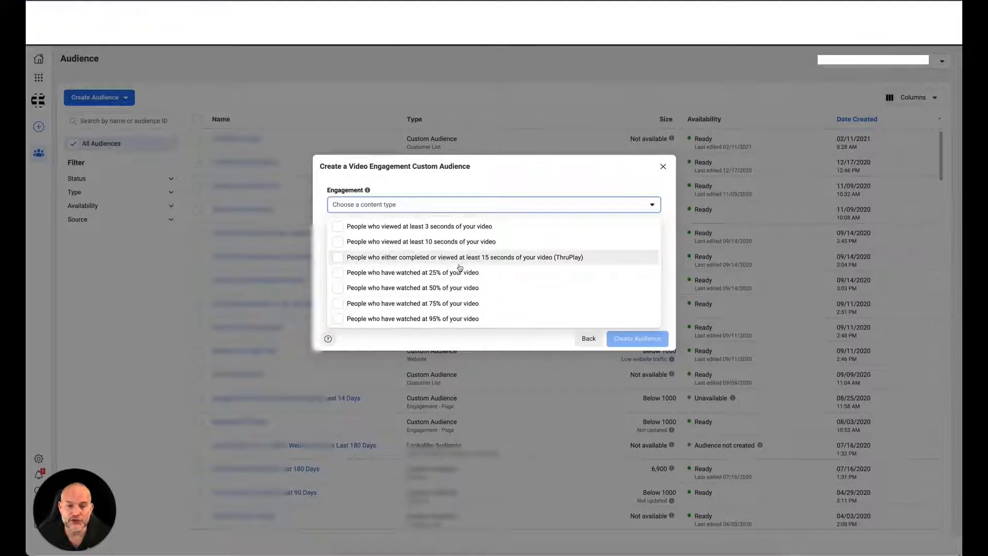
pyautogui.scroll(-1, 459, 267)
pyautogui.scroll(1, 483, 263)
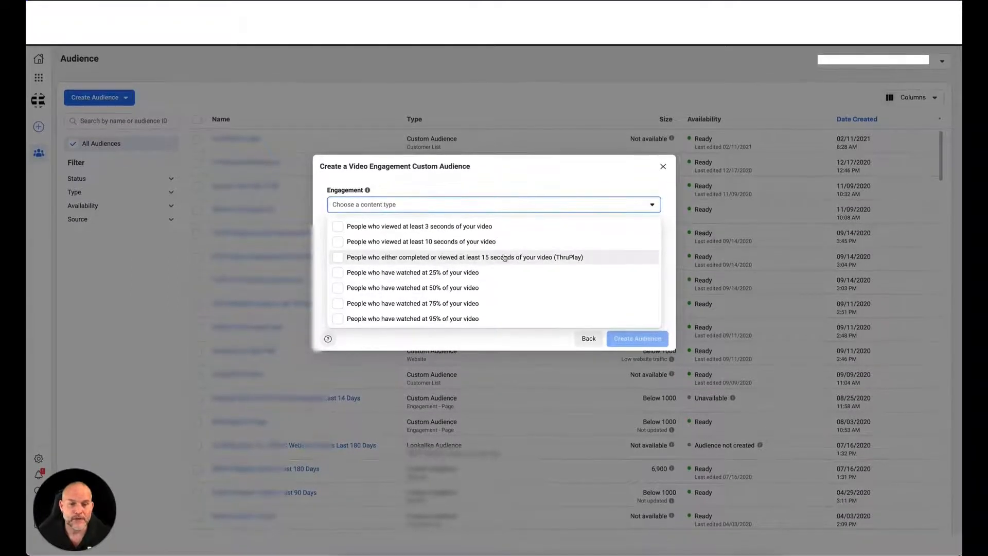
pyautogui.click(453, 306)
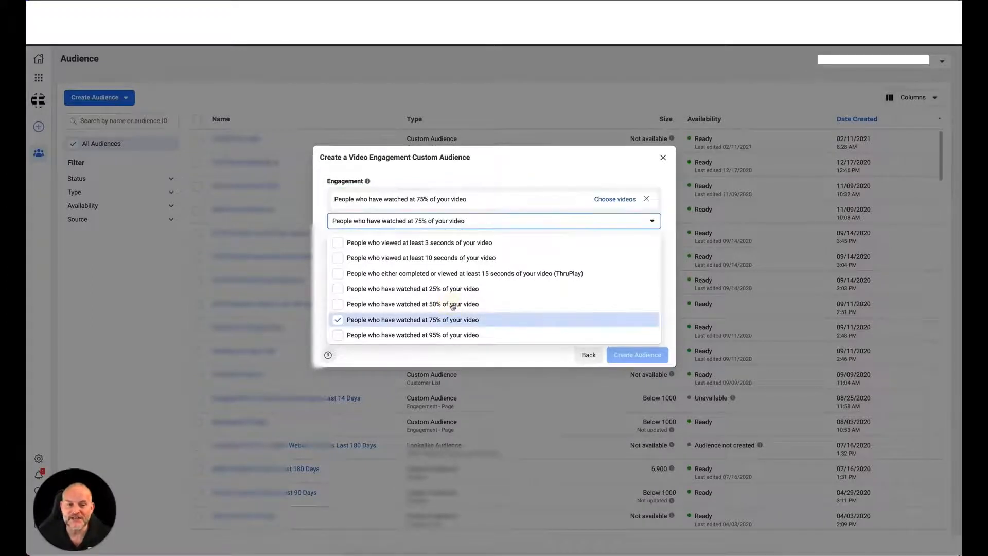
pyautogui.click(572, 173)
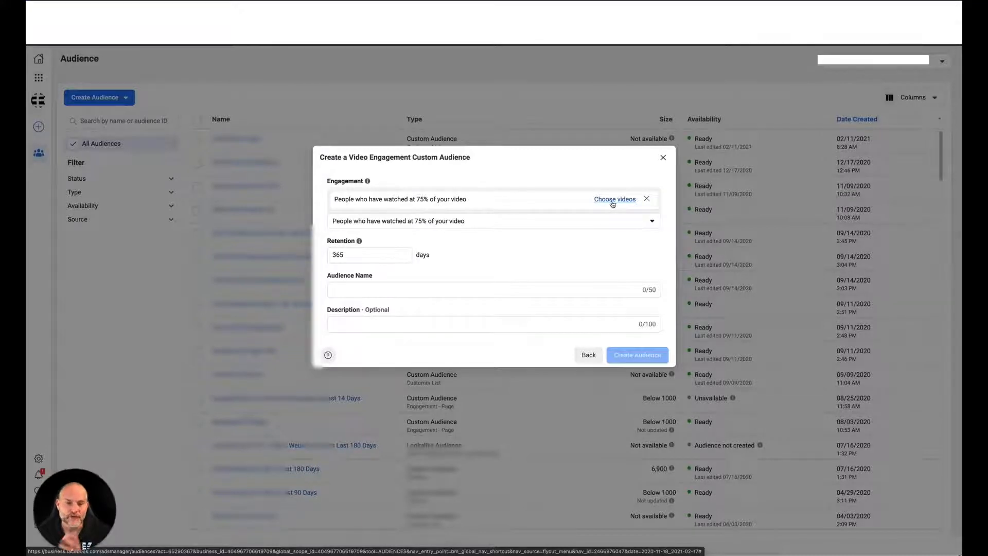
# Add the 15-second ThruPlay engagement criterion to the video audience and remove the 75% watched criterion
pyautogui.click(477, 223)
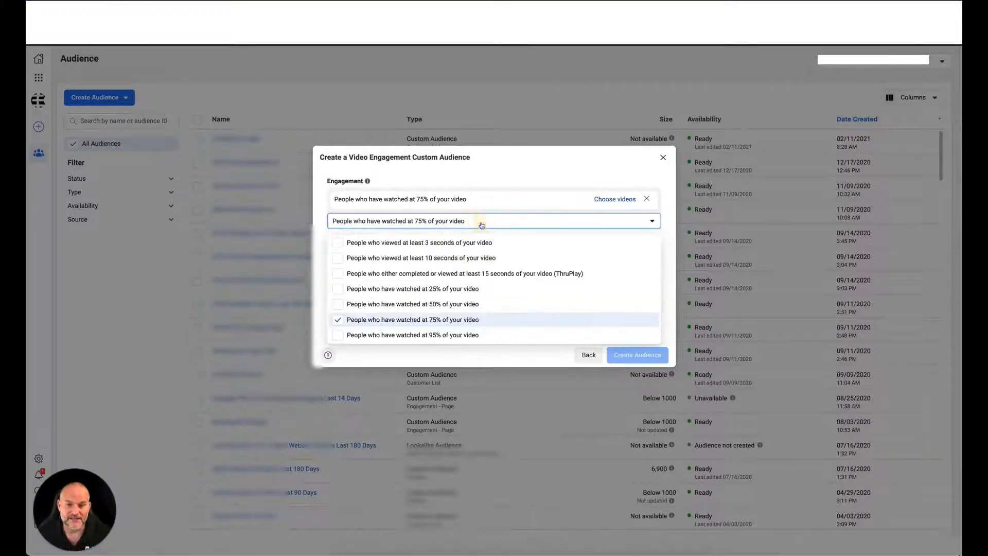
pyautogui.click(479, 274)
pyautogui.click(544, 168)
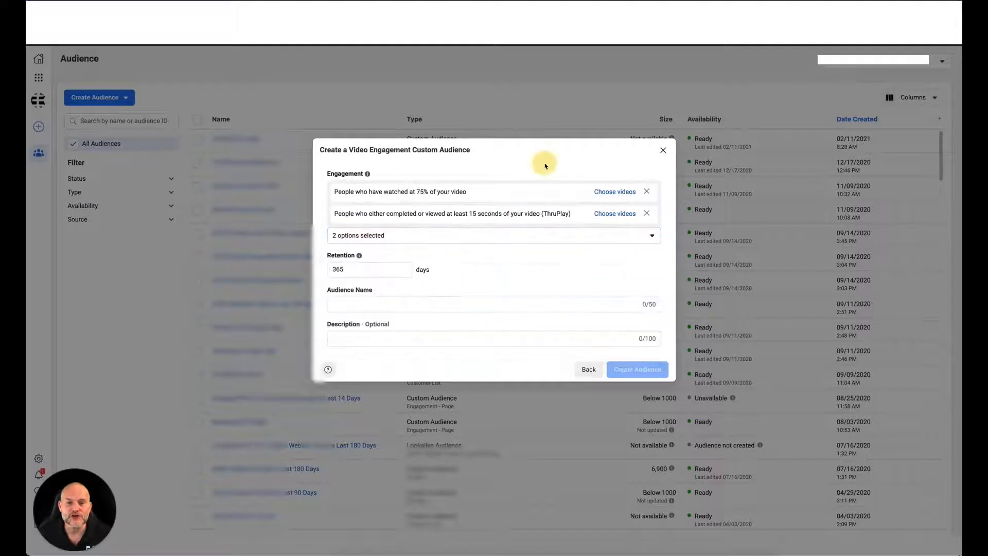
pyautogui.click(646, 191)
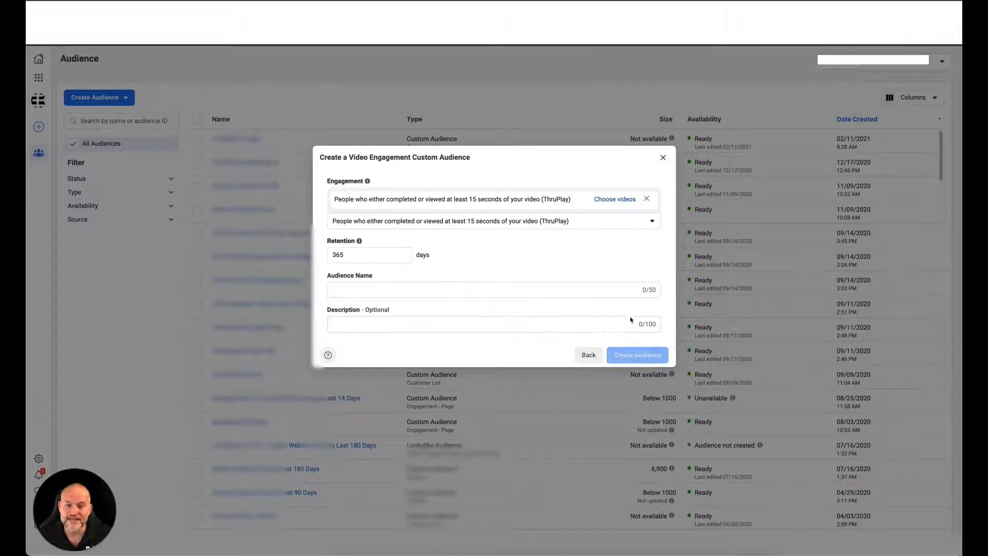
# Switch the custom audience source to Facebook Page and review the ANY and ALL criteria choices
pyautogui.click(588, 355)
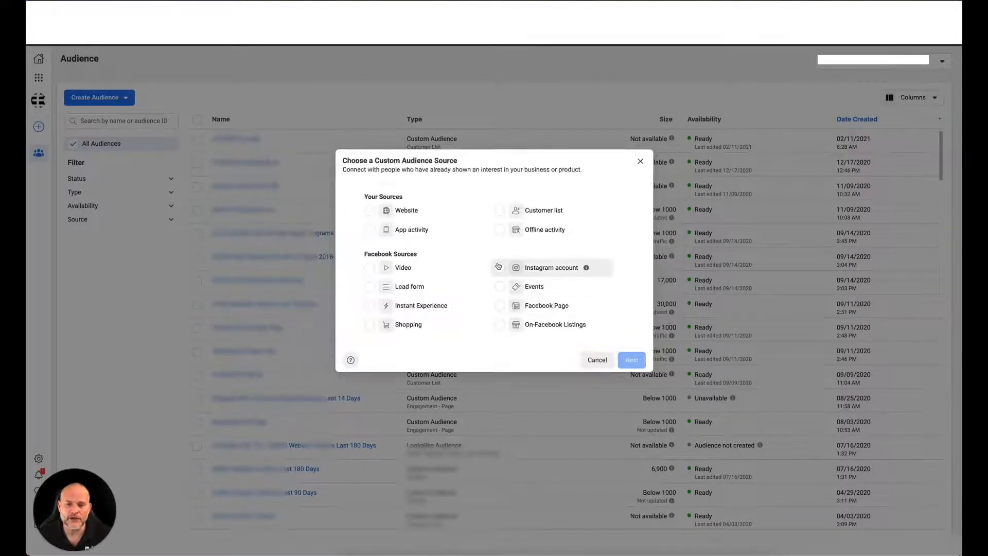
pyautogui.click(499, 306)
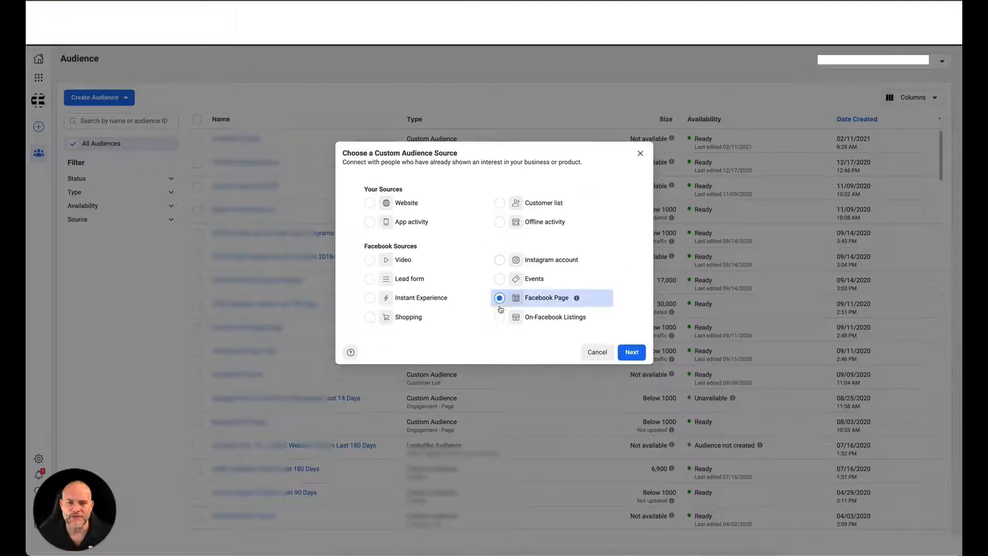
pyautogui.click(631, 352)
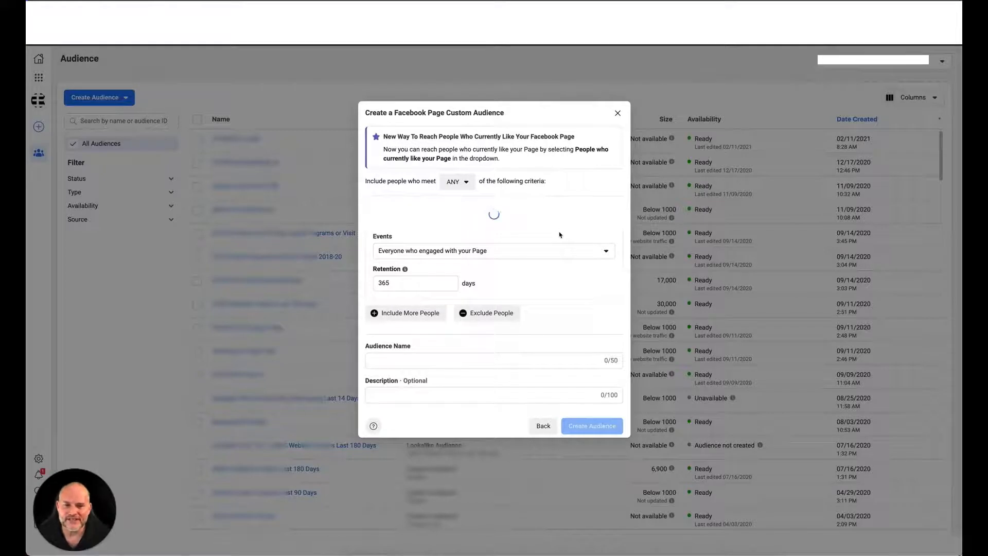
pyautogui.click(456, 181)
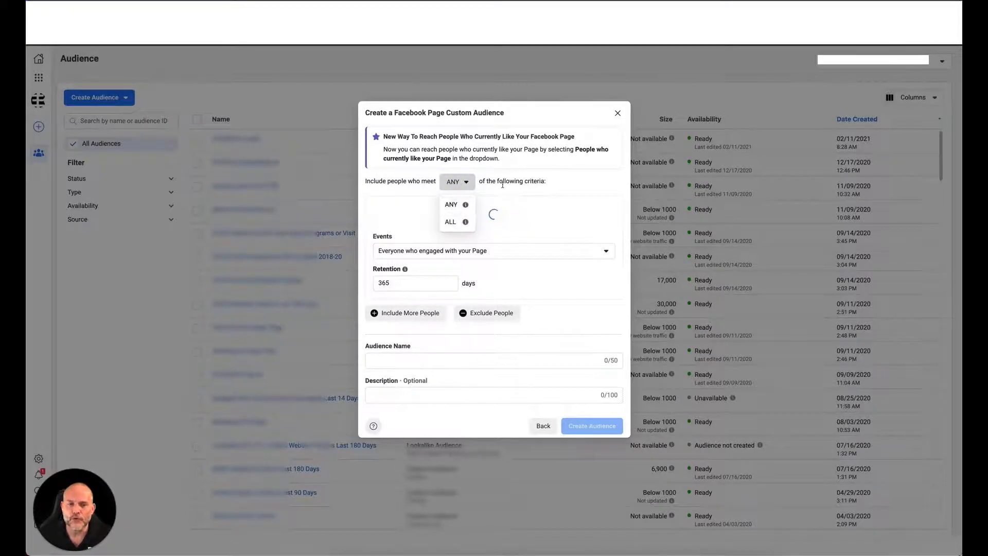
pyautogui.click(555, 183)
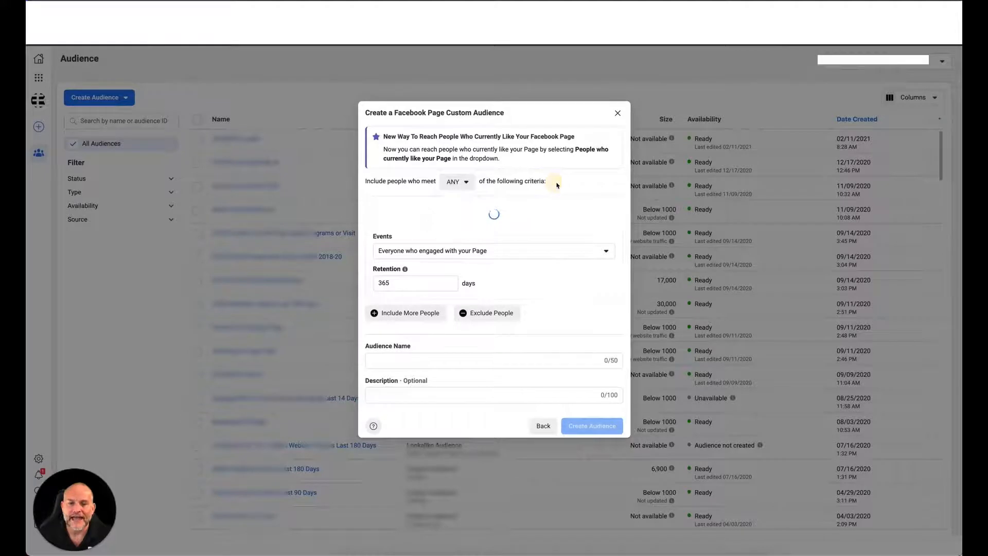
# Try People who engaged with any post or ad as the Page event, settling on People who sent a message to your Page
pyautogui.click(471, 251)
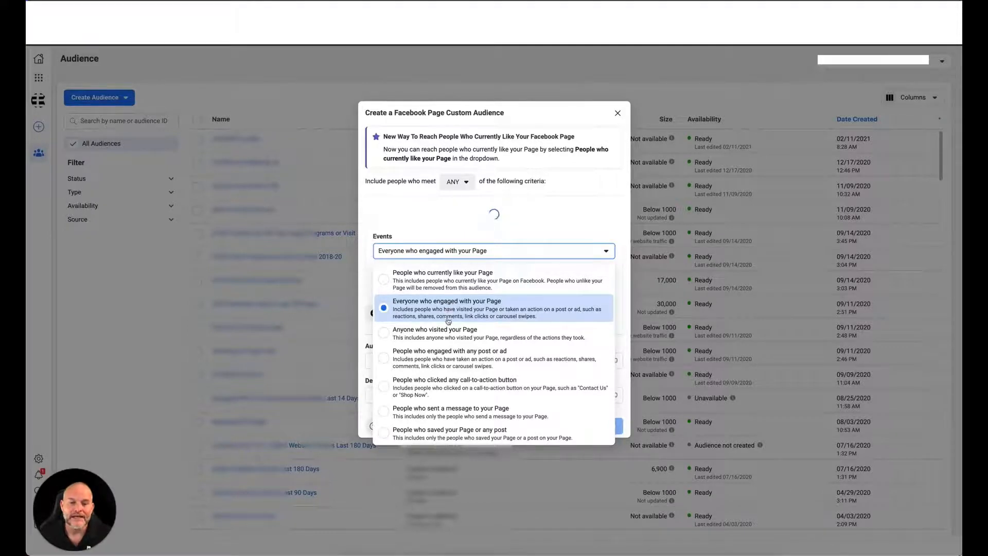
pyautogui.click(486, 360)
pyautogui.click(490, 252)
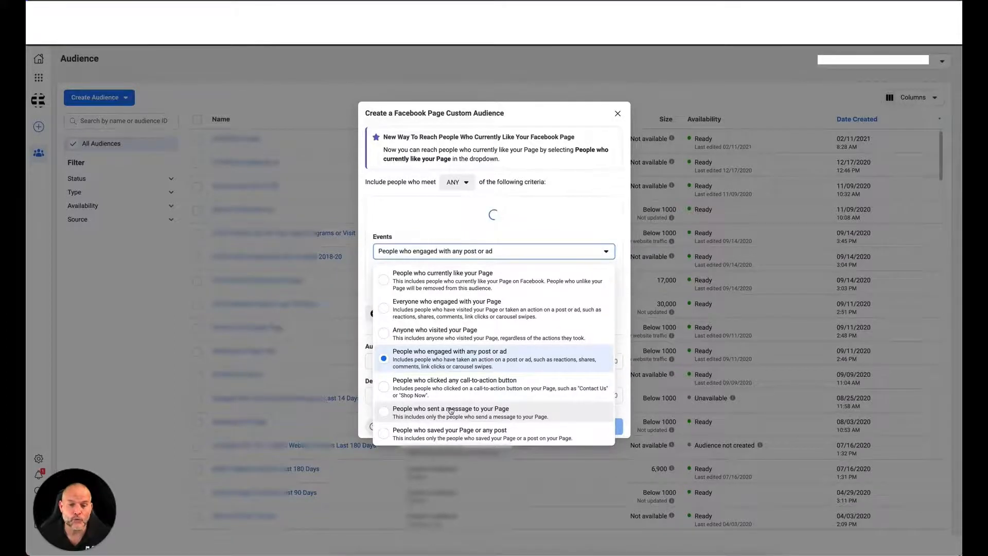
pyautogui.click(451, 411)
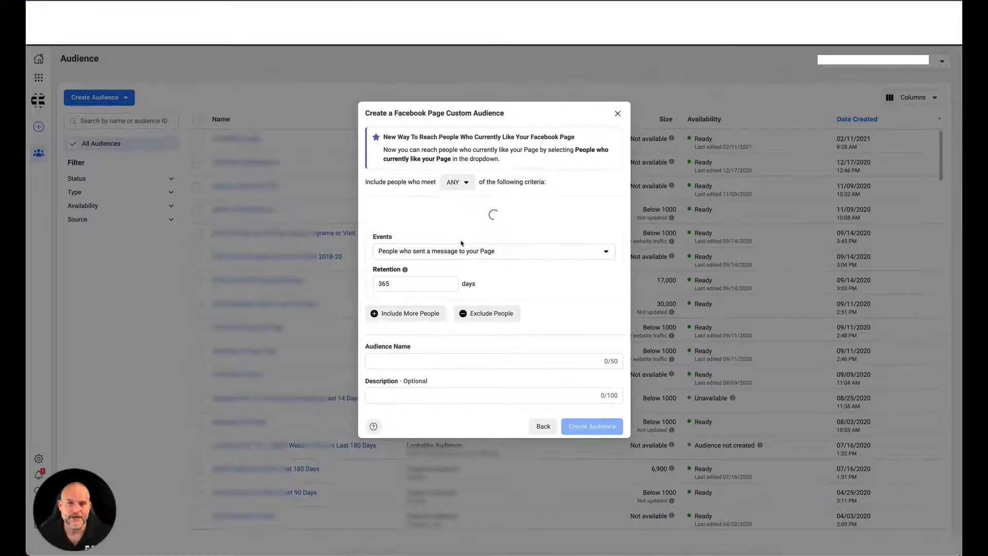
pyautogui.click(484, 250)
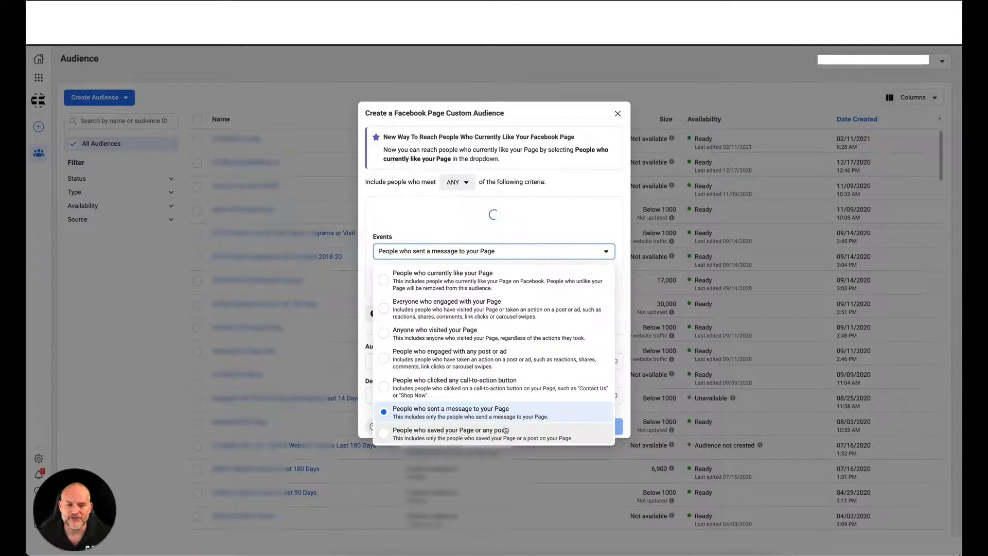
pyautogui.click(463, 410)
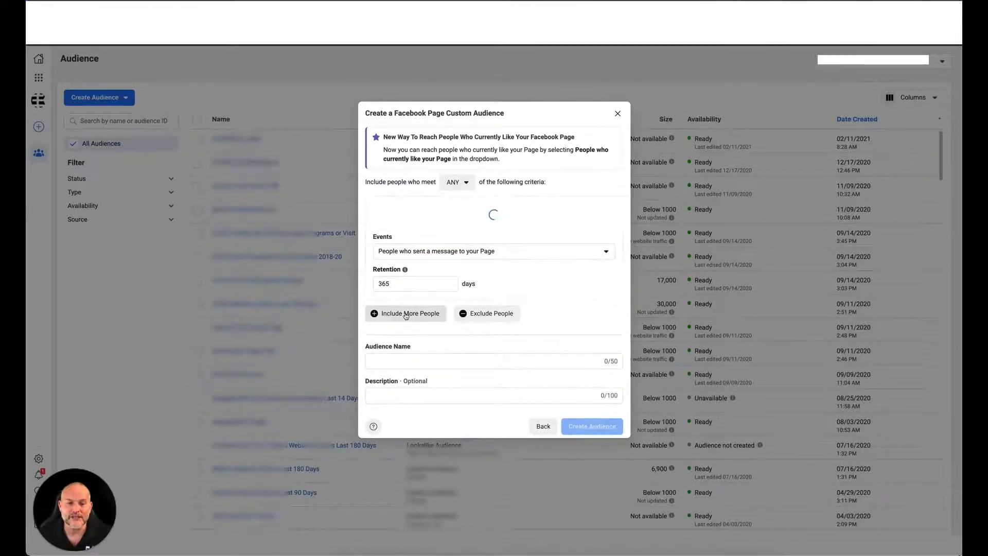
# Try excluding People who currently like your Page from the Page audience, and remove that exclusion
pyautogui.click(491, 314)
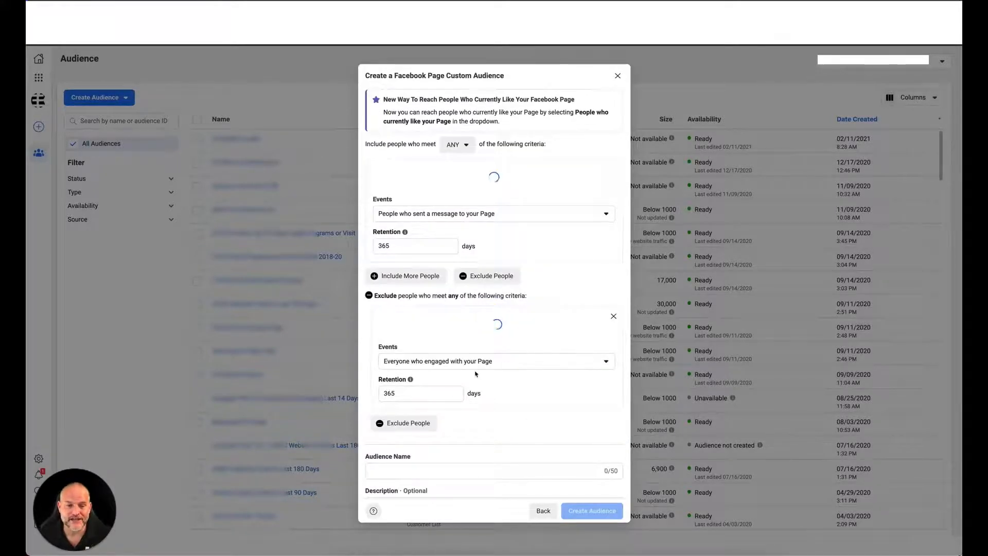
pyautogui.click(458, 361)
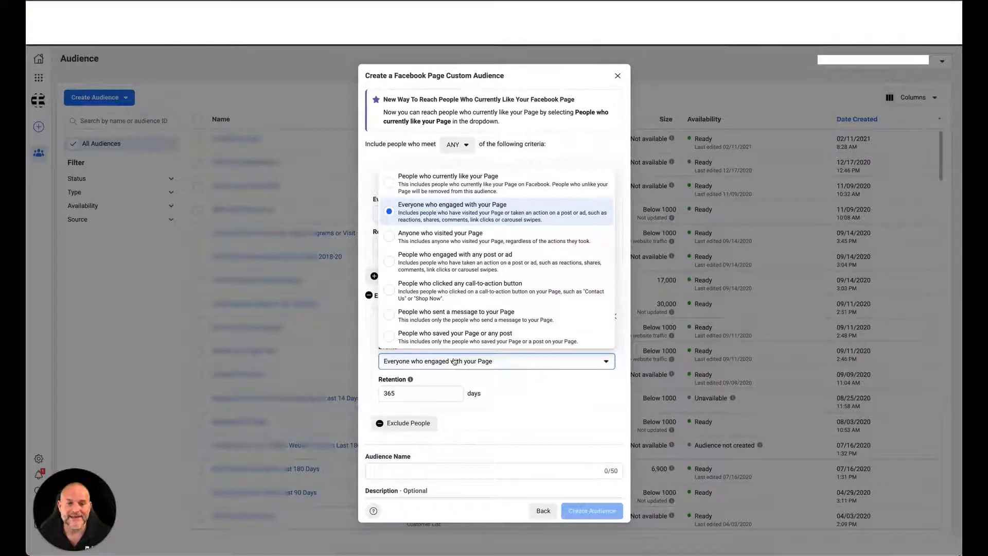
pyautogui.click(463, 185)
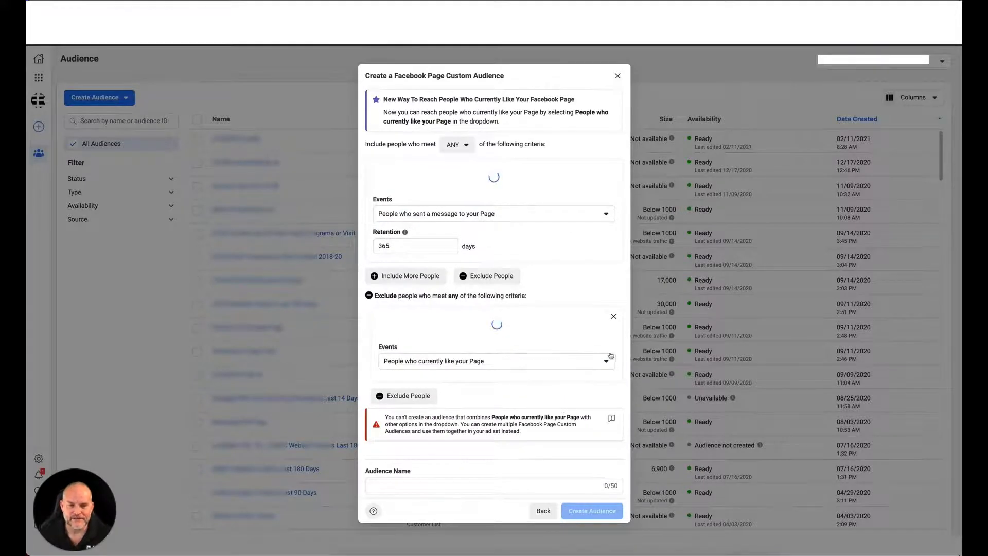
pyautogui.click(613, 316)
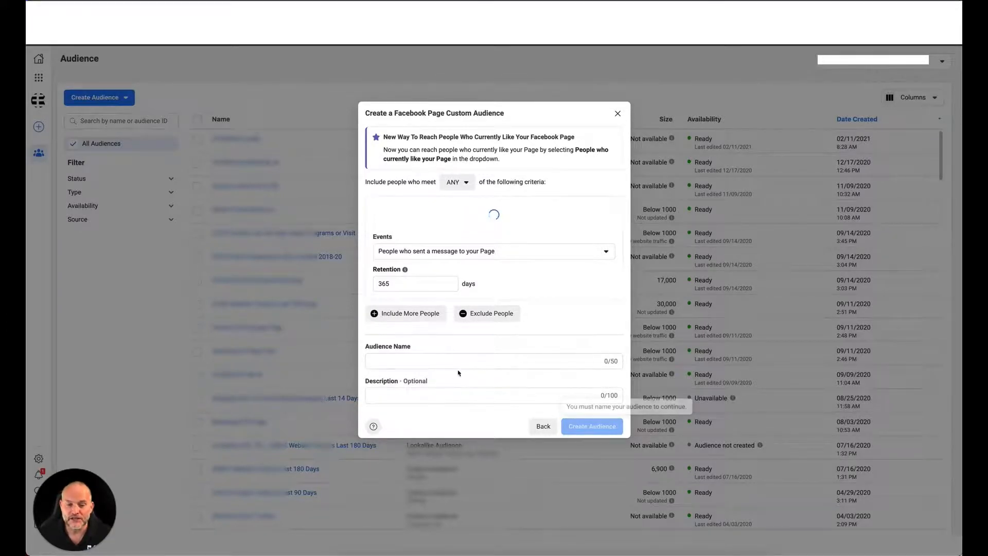
# Discard the Facebook Page audience form and start creating a lookalike audience
pyautogui.click(616, 116)
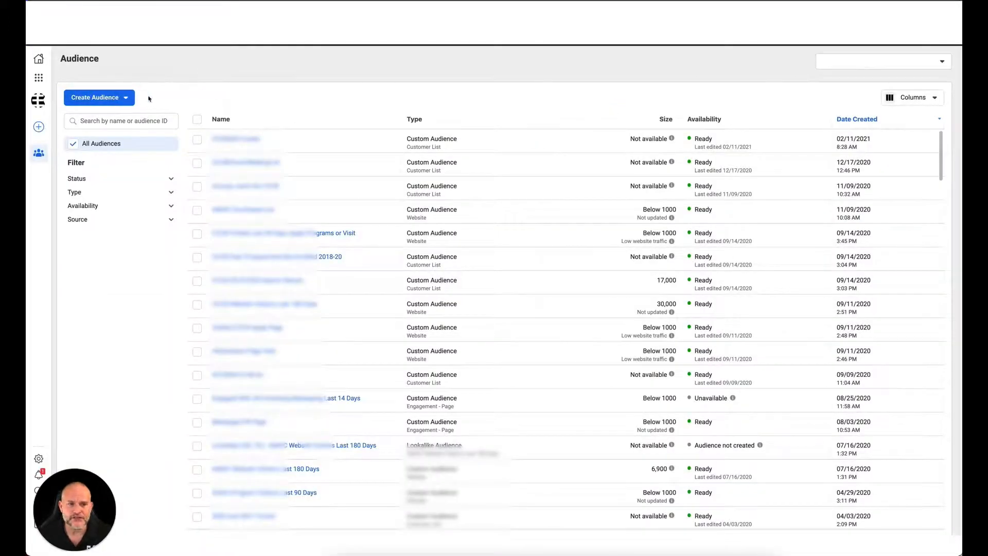
pyautogui.click(127, 98)
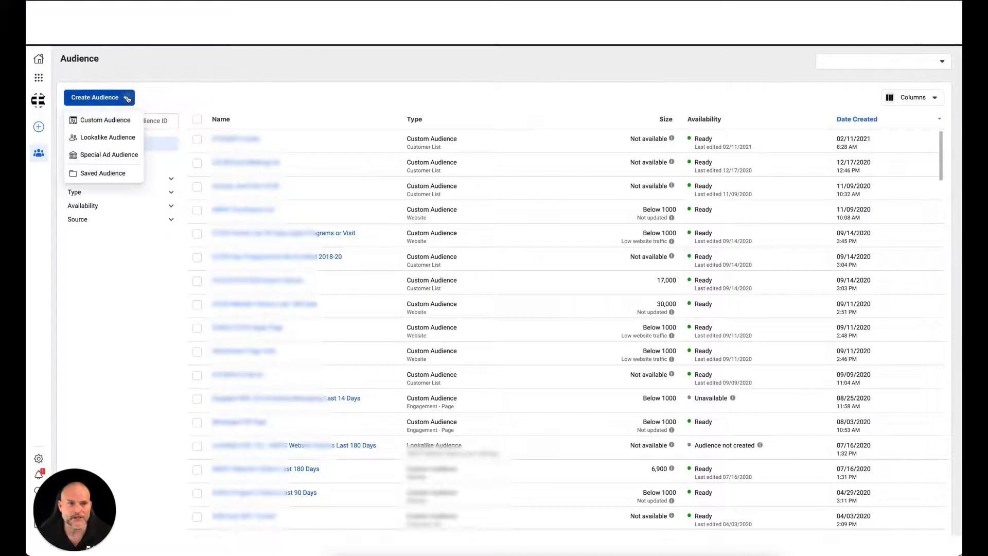
pyautogui.click(110, 138)
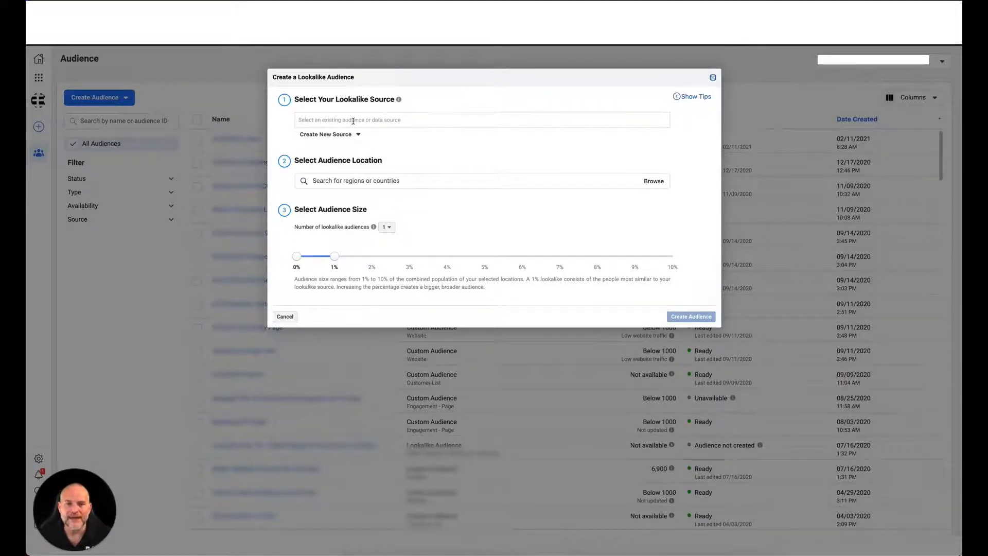
# Review the Create New Source options for the lookalike audience without choosing one
pyautogui.click(348, 135)
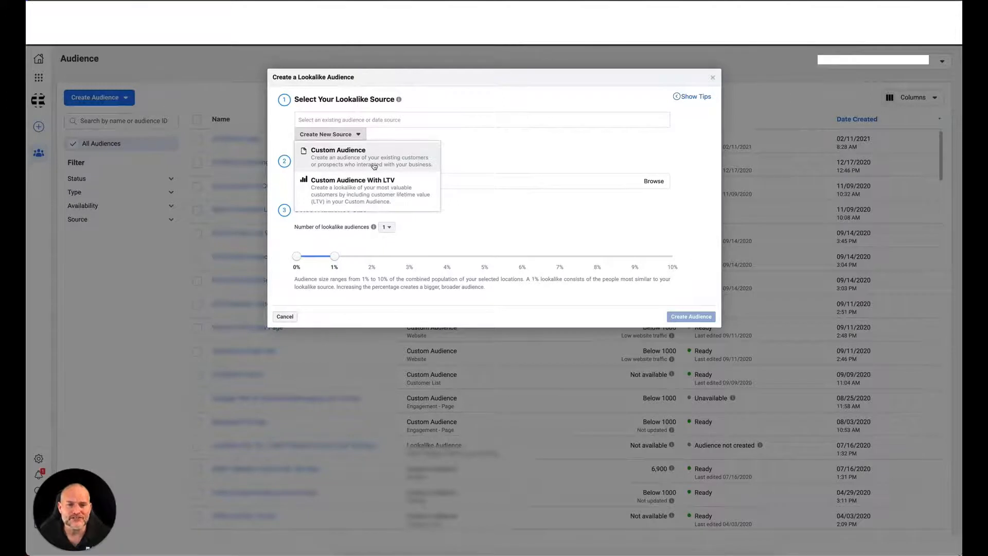
pyautogui.click(484, 155)
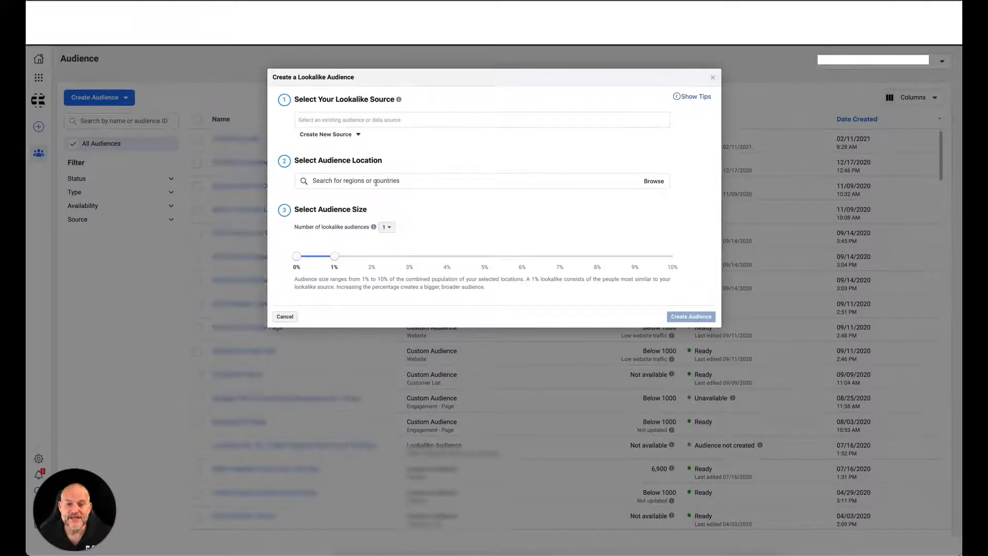
# Set the lookalike audience location to United States
pyautogui.click(356, 180)
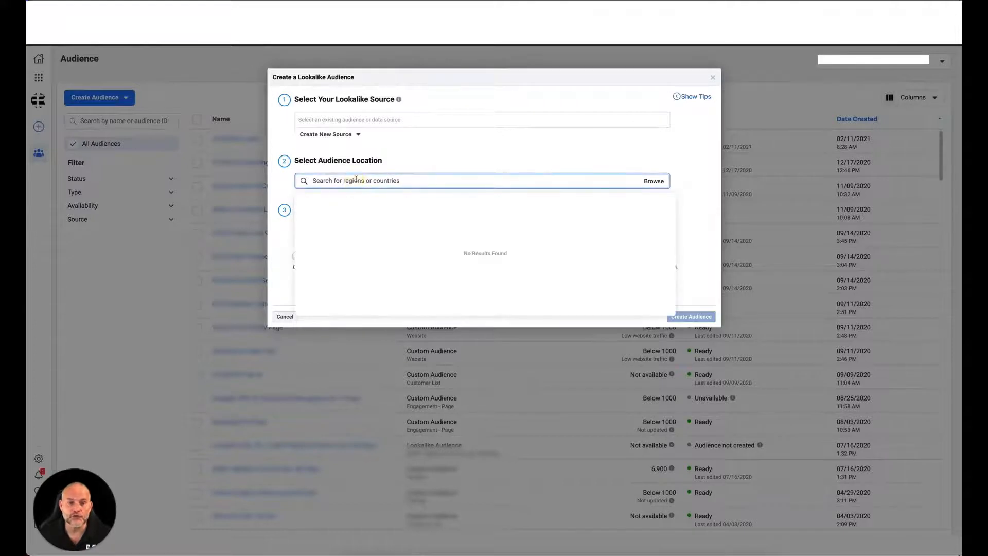
pyautogui.write('Unitted')
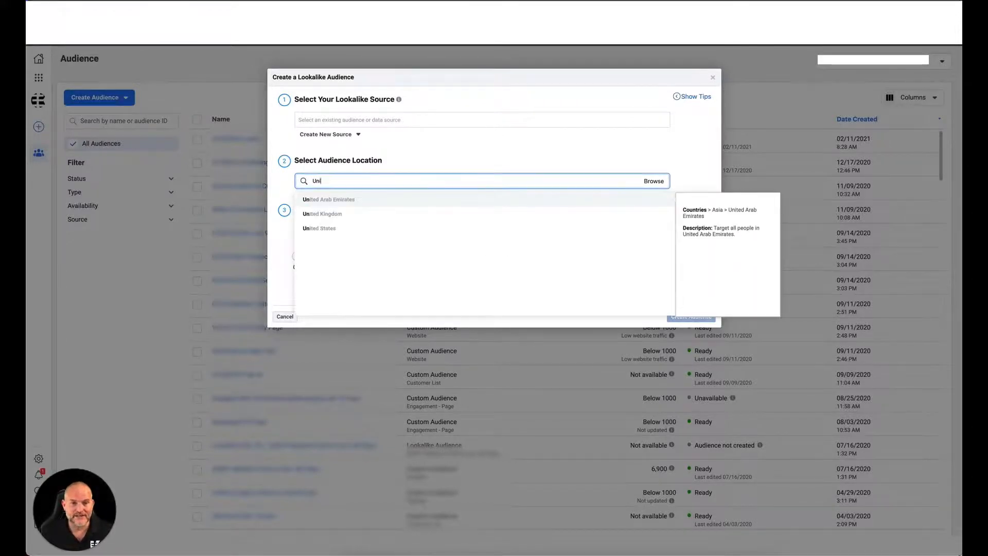
pyautogui.press('BackSpace')
pyautogui.press('BackSpace')
pyautogui.press('BackSpace')
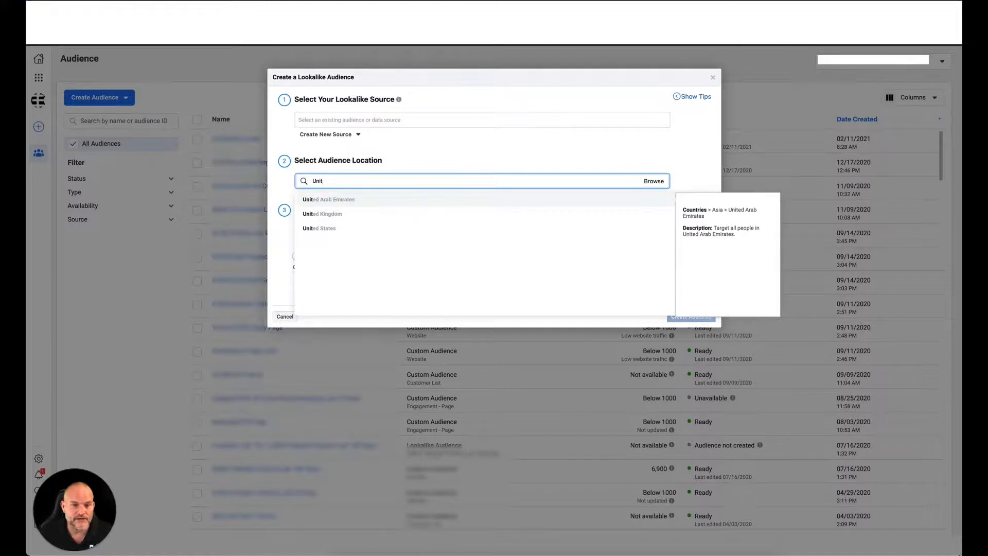
pyautogui.click(331, 228)
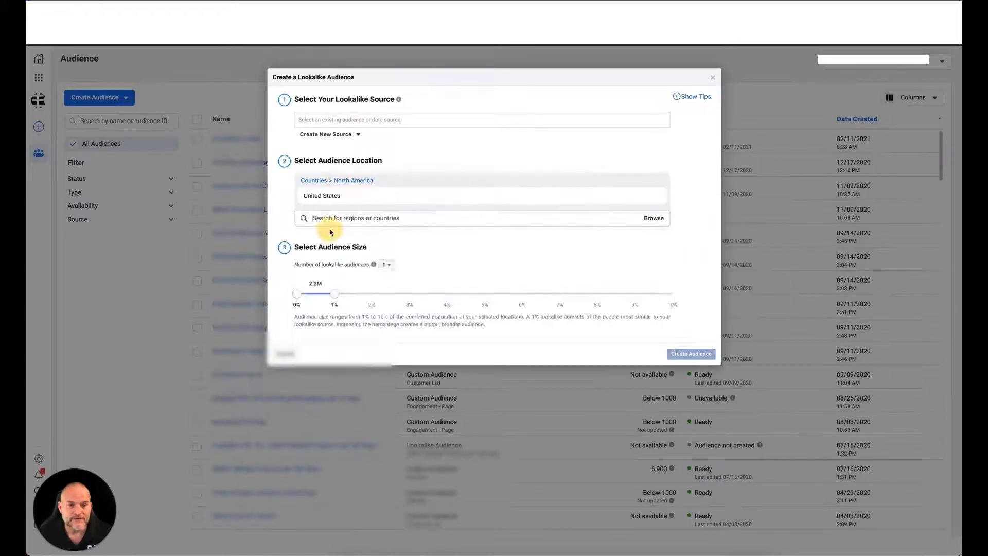
pyautogui.click(291, 215)
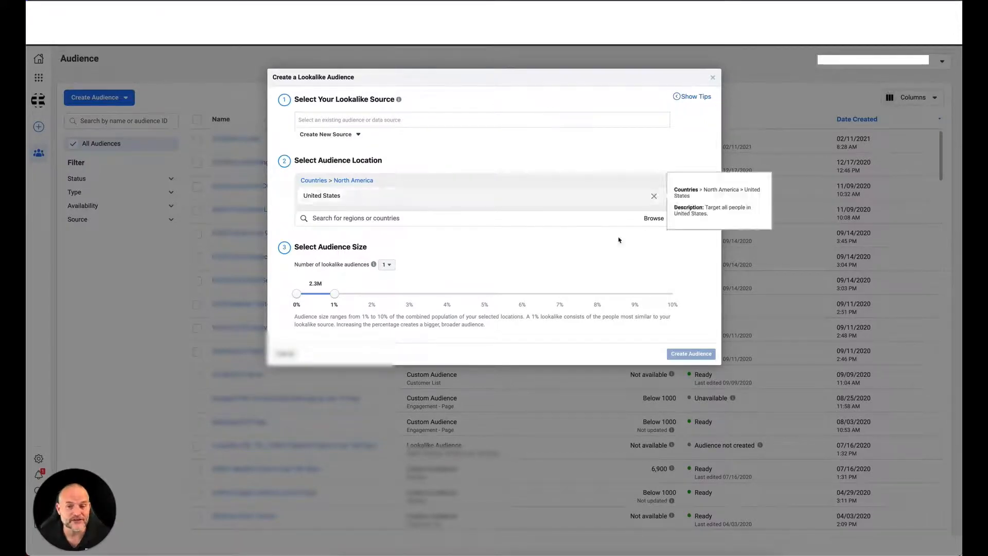
pyautogui.moveTo(662, 206)
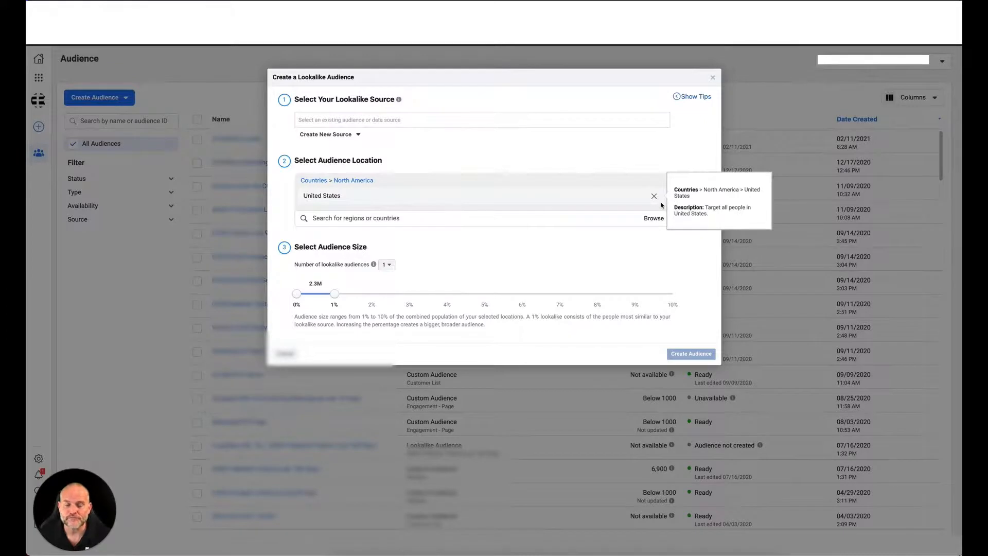